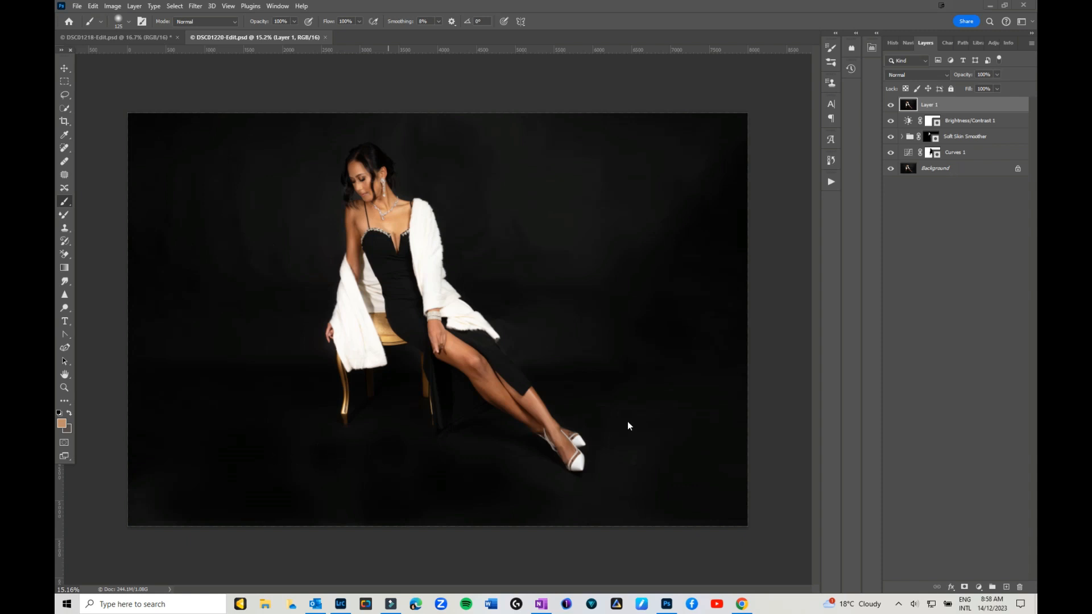
# Open Layer 1 in Nik 6 Color Efex and show the split before/after comparison with its divider near the image's left edge
pyautogui.click(196, 8)
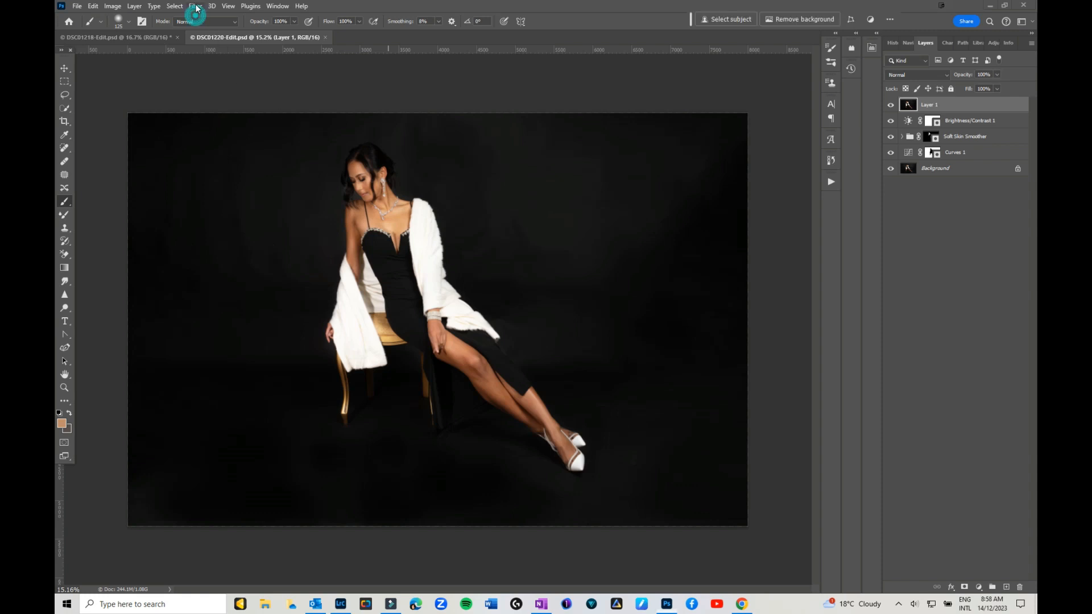
pyautogui.moveTo(246, 243)
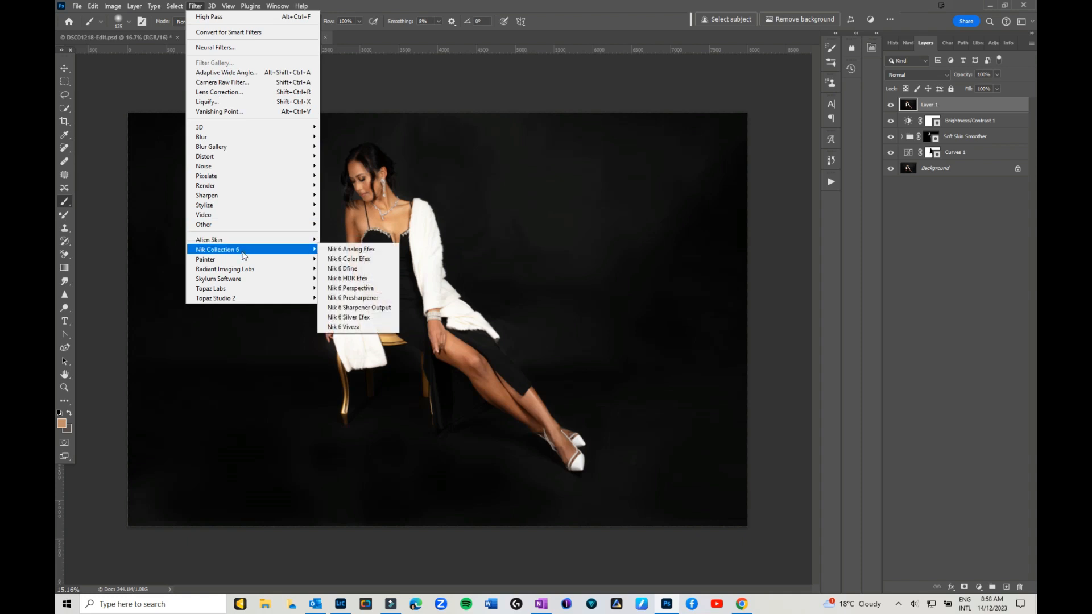
pyautogui.click(366, 259)
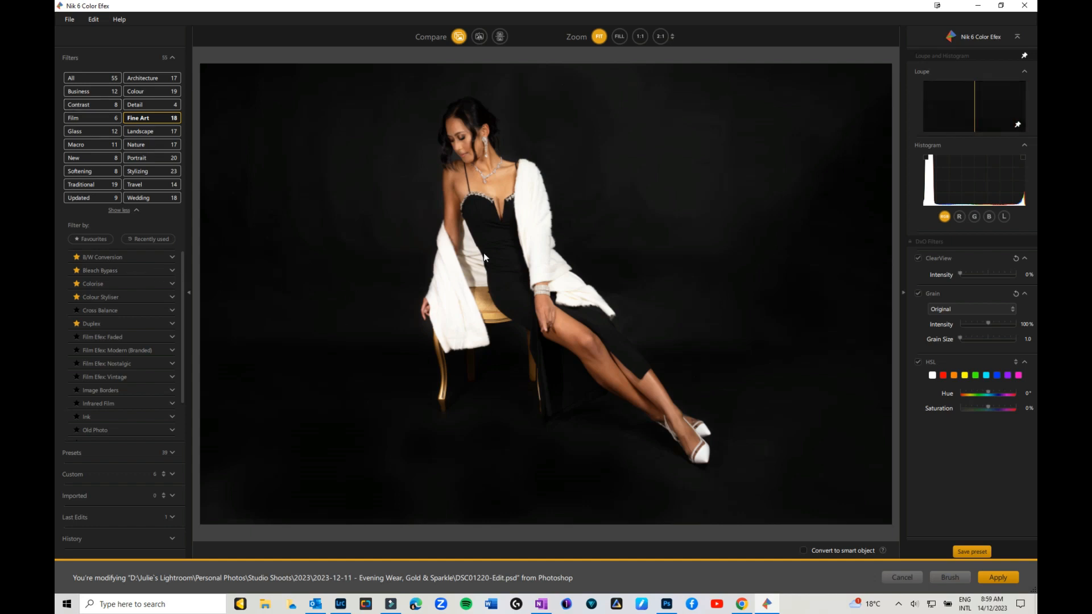
pyautogui.click(479, 36)
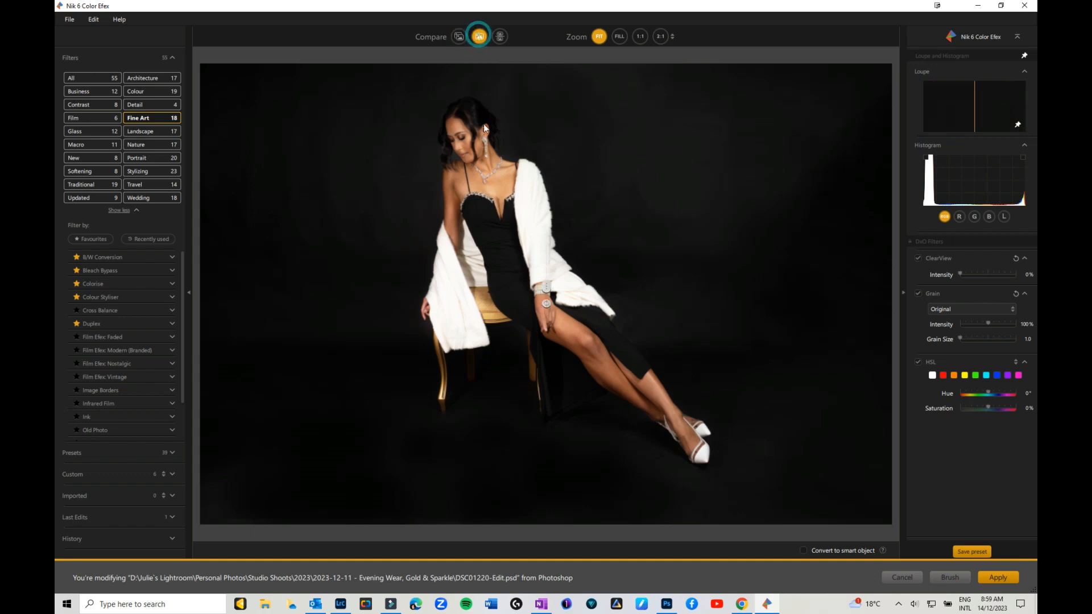
pyautogui.moveTo(545, 287); pyautogui.dragTo(270, 284)
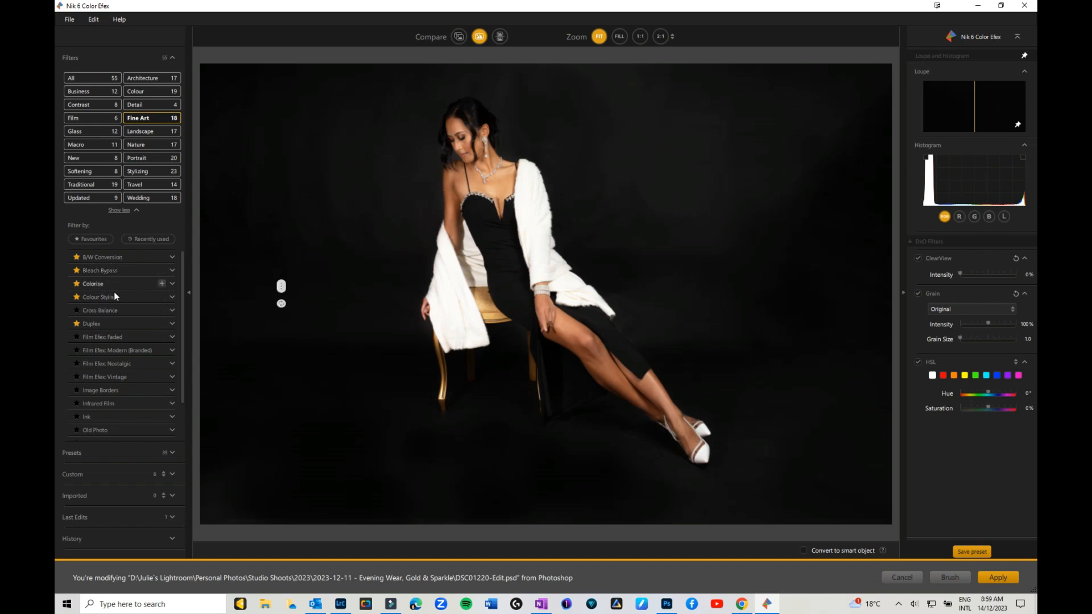
# Apply the 05 - Dynamic Contrast preset of the B/W Conversion filter from the Fine Art category
pyautogui.scroll(-2, 121, 354)
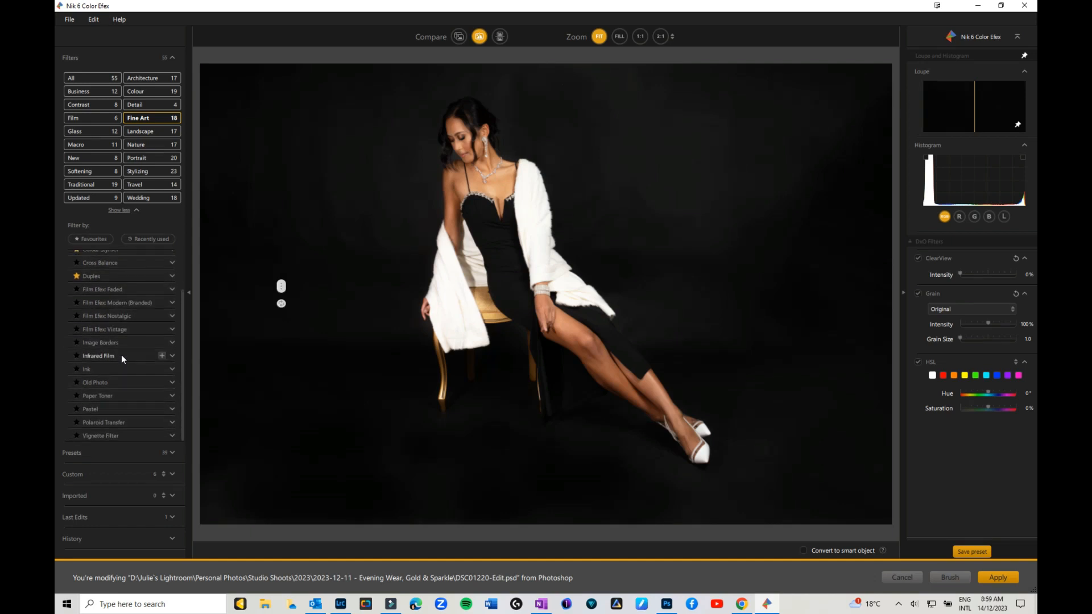
pyautogui.scroll(1, 121, 354)
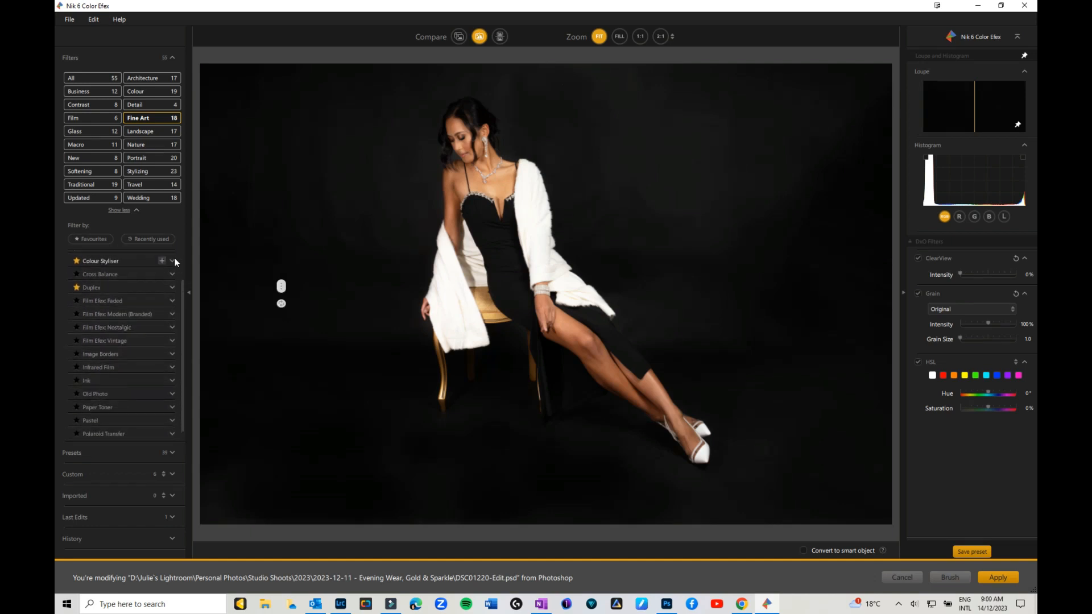
pyautogui.scroll(3, 160, 284)
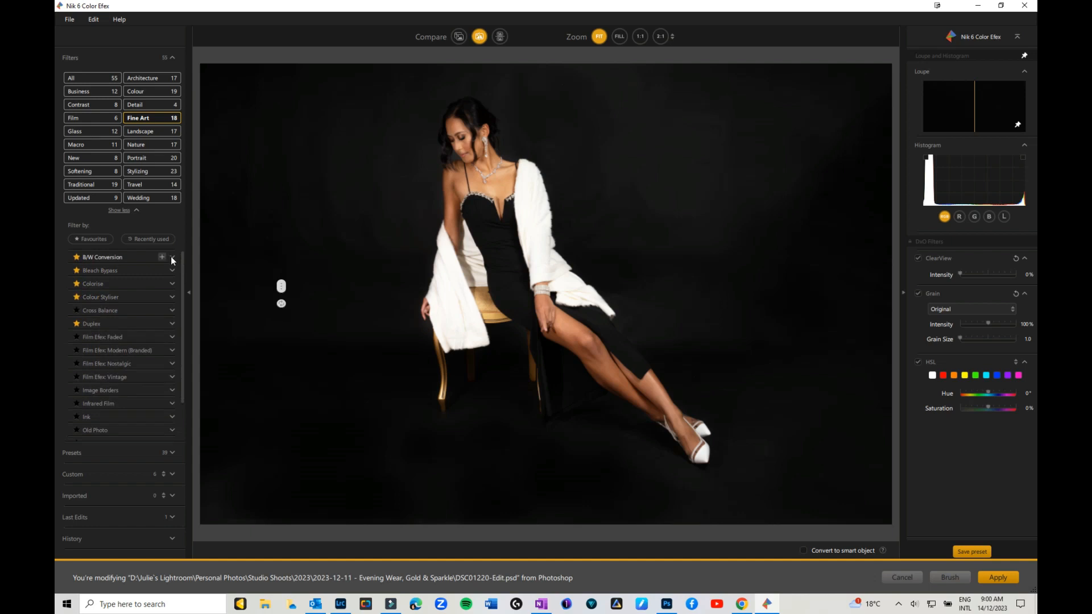
pyautogui.click(172, 257)
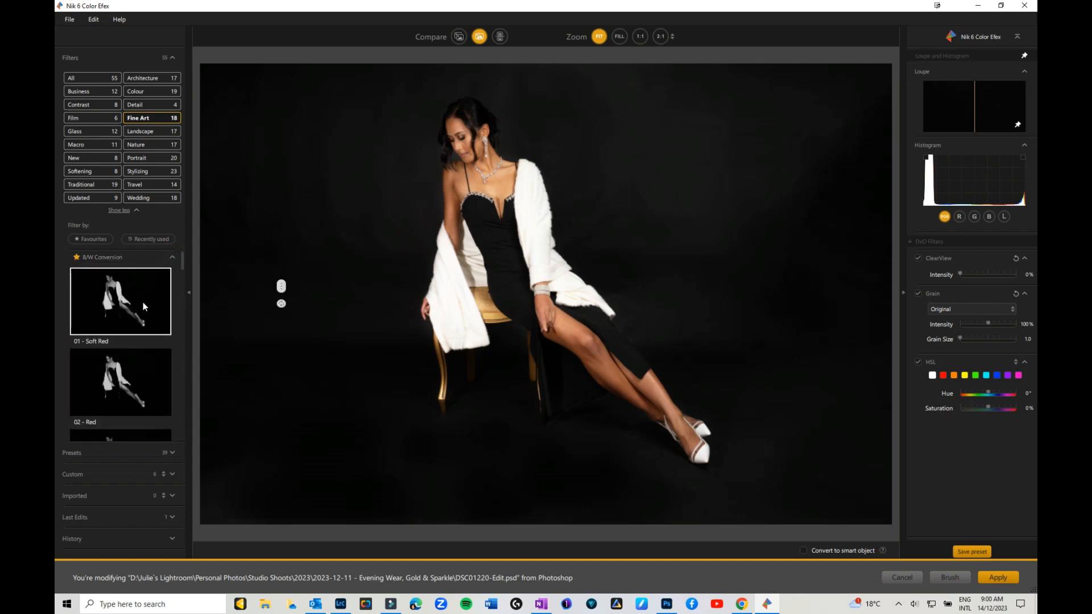
pyautogui.scroll(-5, 142, 302)
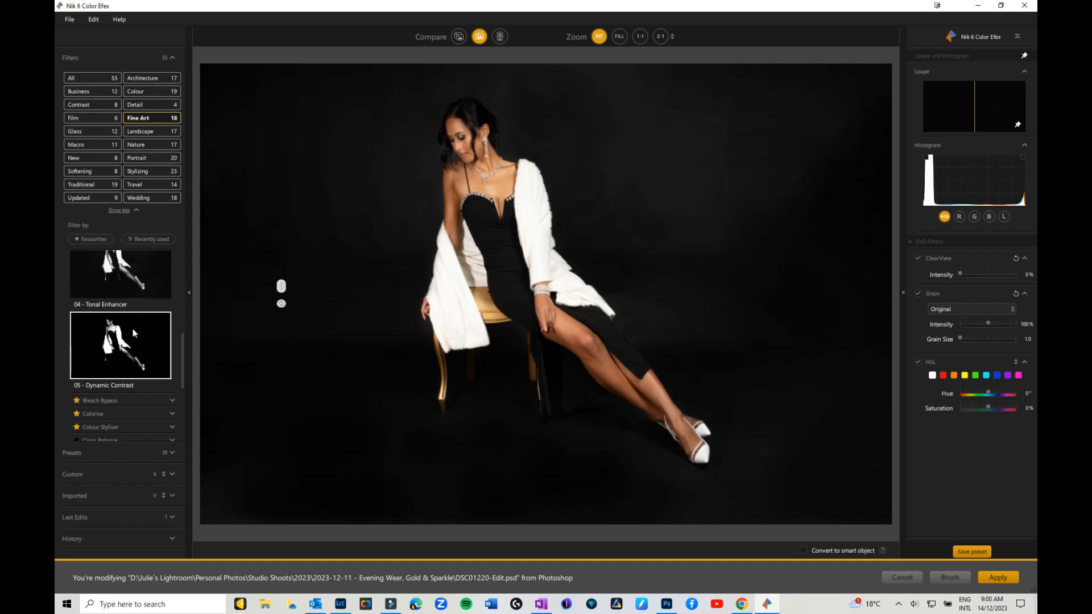
pyautogui.click(106, 353)
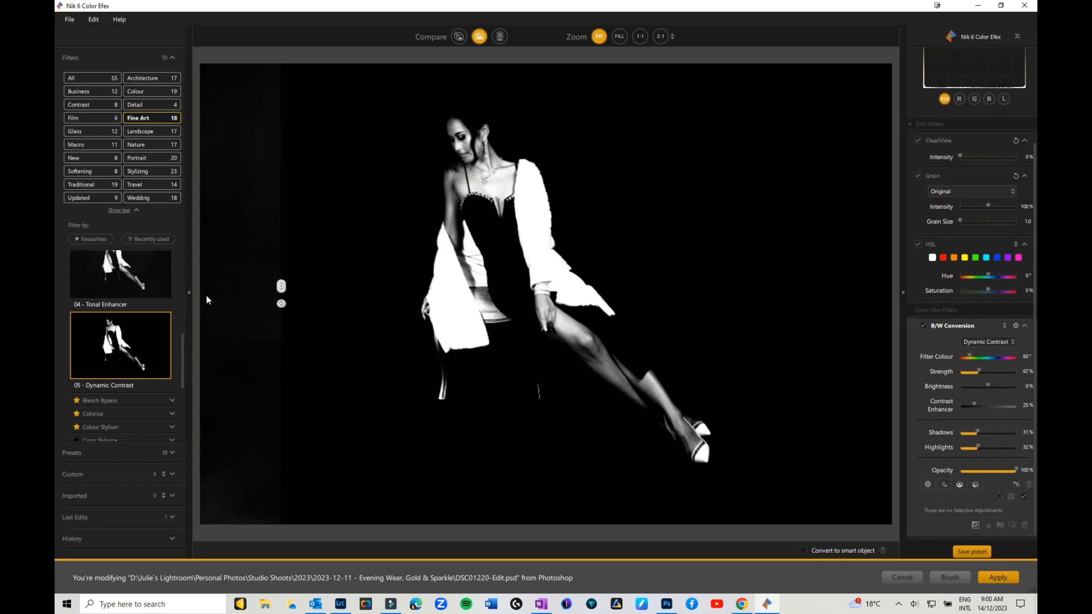
# Switch B/W Conversion to the 01 - Soft Red preset and shift the comparison divider almost to the image's left edge
pyautogui.scroll(3, 132, 312)
pyautogui.scroll(1, 133, 313)
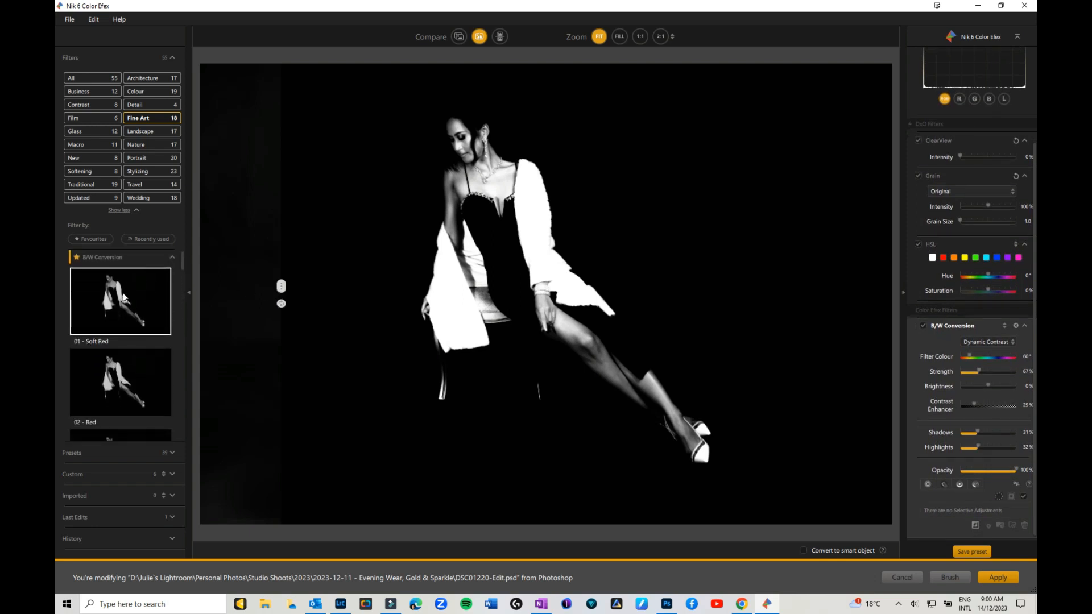
pyautogui.click(123, 315)
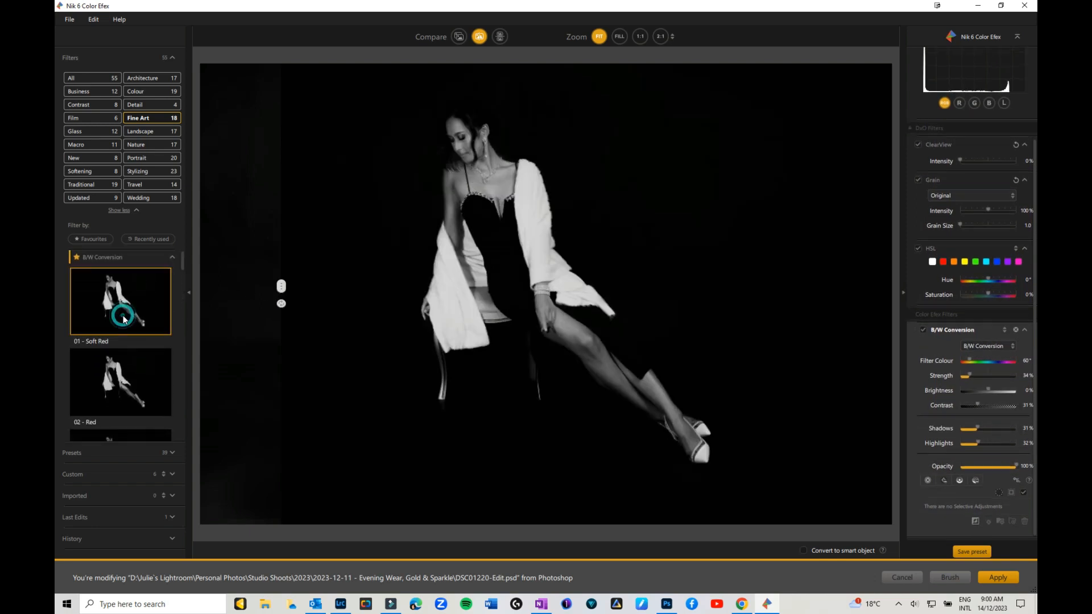
pyautogui.moveTo(280, 286); pyautogui.dragTo(212, 286)
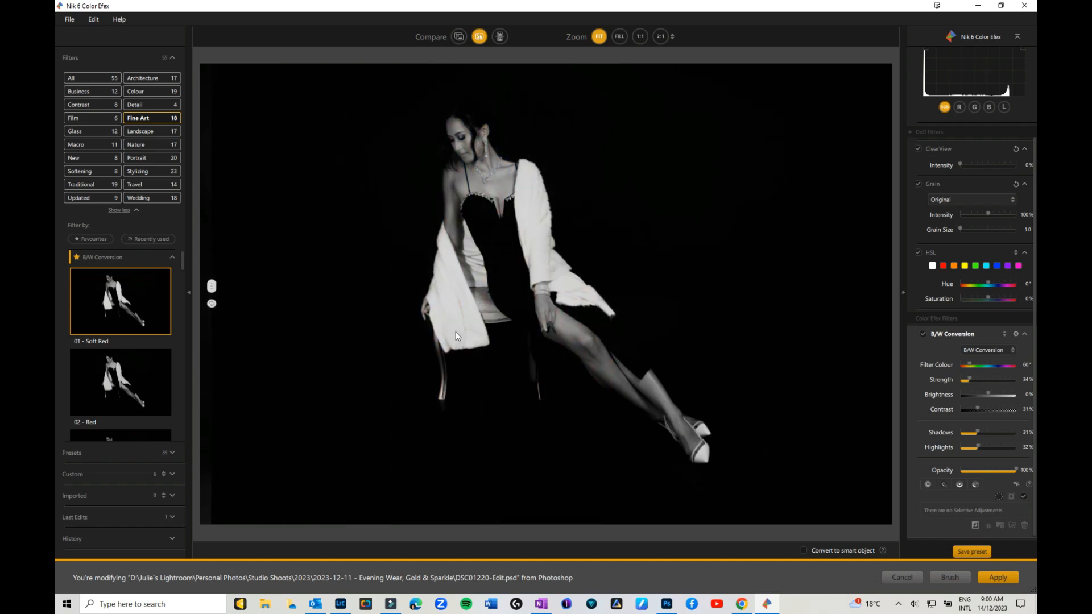
pyautogui.click(172, 257)
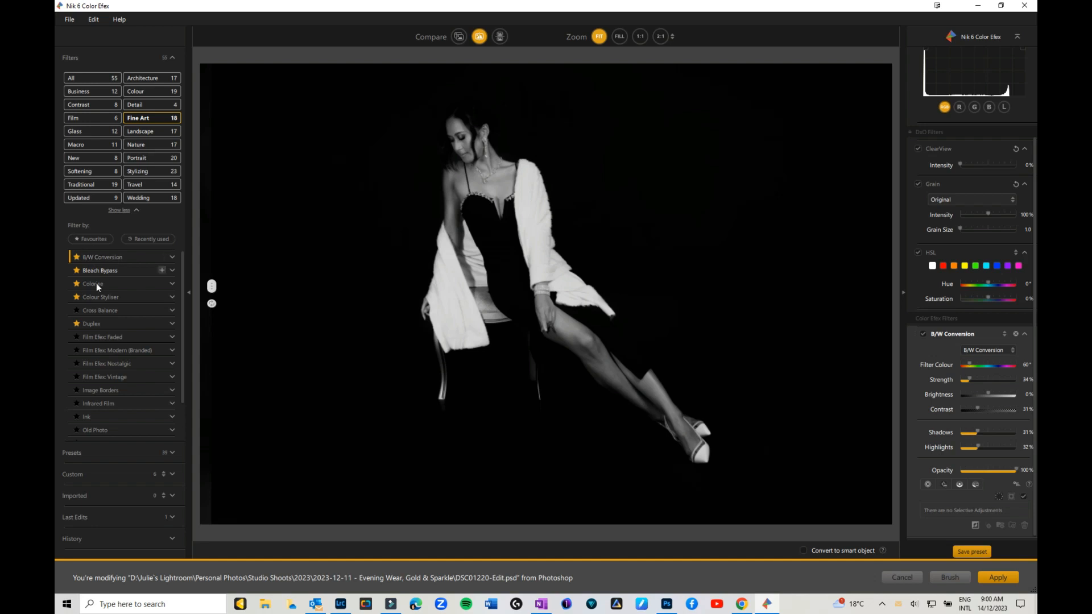
# Replace the black-and-white look with the Bleach Bypass preset 01 - Normal and lower its opacity to 72%
pyautogui.click(75, 310)
pyautogui.scroll(-2, 108, 388)
pyautogui.scroll(2, 110, 392)
pyautogui.click(172, 270)
pyautogui.scroll(-10, 129, 317)
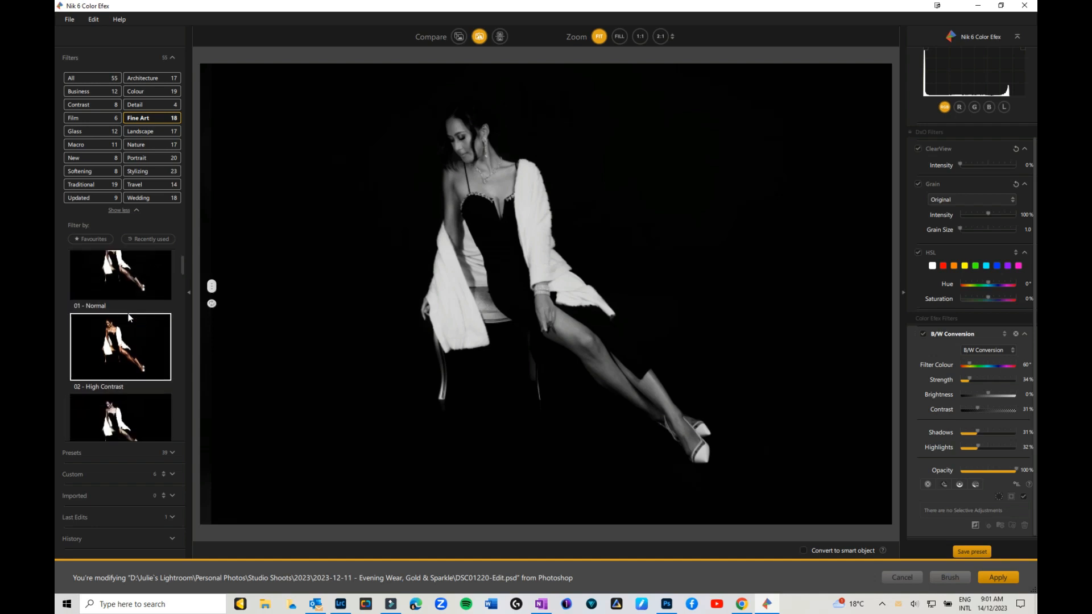
pyautogui.scroll(8, 128, 315)
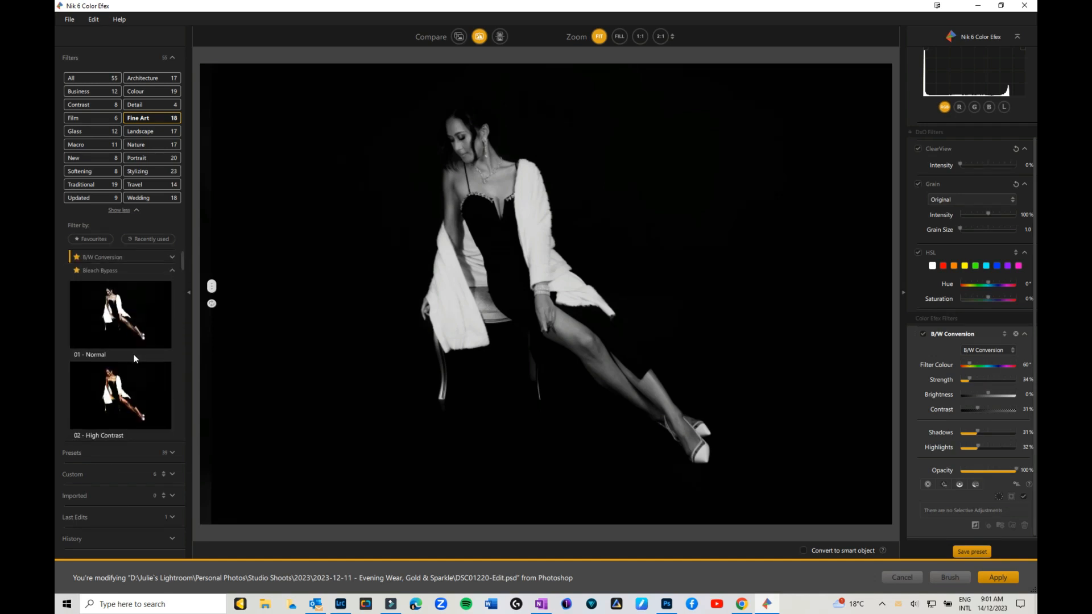
pyautogui.click(108, 325)
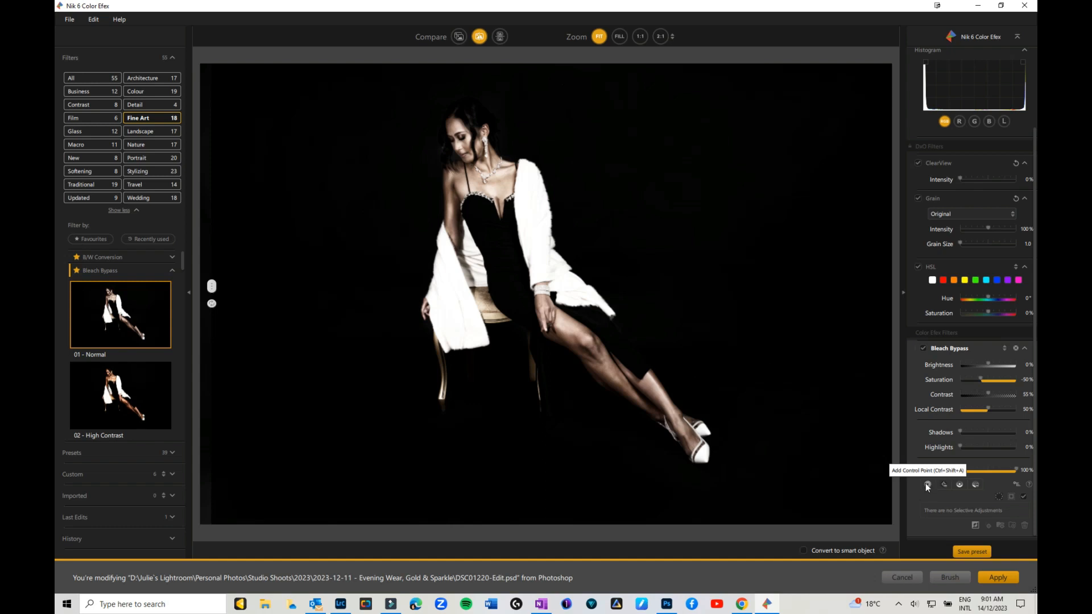
pyautogui.moveTo(1015, 470)
pyautogui.mouseDown()
pyautogui.moveTo(960, 471)
pyautogui.moveTo(1000, 472)
pyautogui.mouseUp()
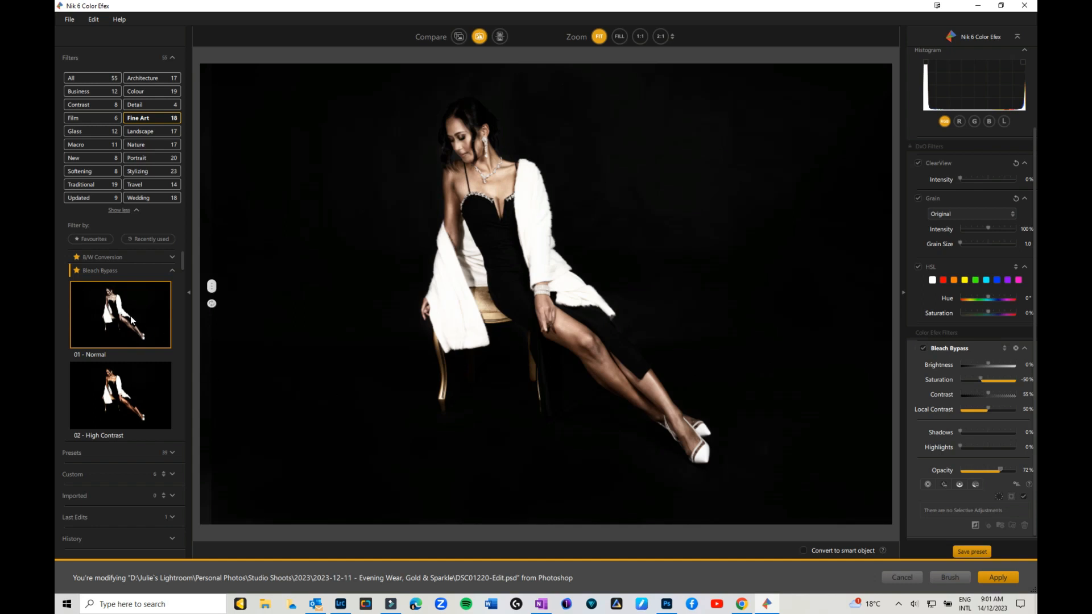
# Try the Bleach Bypass preset 02 - High Contrast at a strongly reduced opacity
pyautogui.click(128, 398)
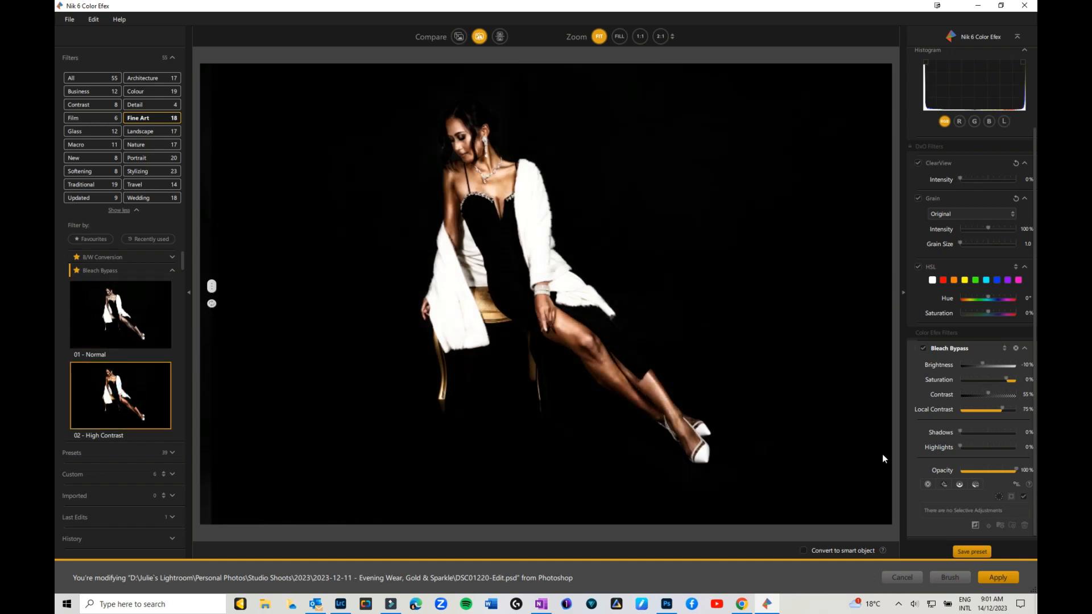
pyautogui.moveTo(1016, 471); pyautogui.dragTo(974, 472)
# Return Bleach Bypass to the 01 - Normal preset, set its opacity to 33%, and collapse its settings and preset list
pyautogui.click(143, 312)
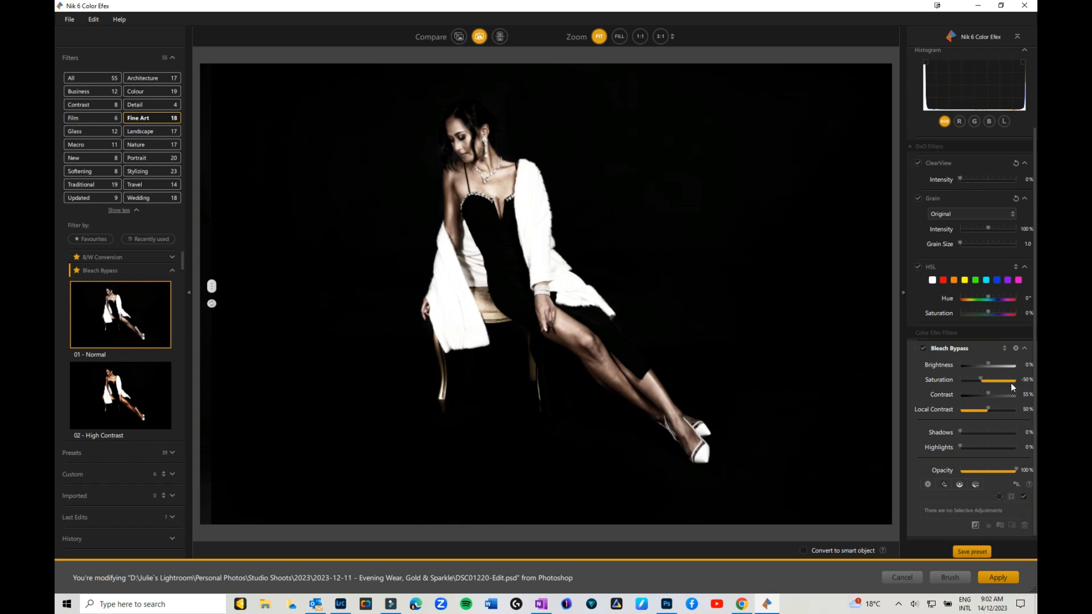
pyautogui.click(1010, 471)
pyautogui.moveTo(1009, 471); pyautogui.dragTo(981, 473)
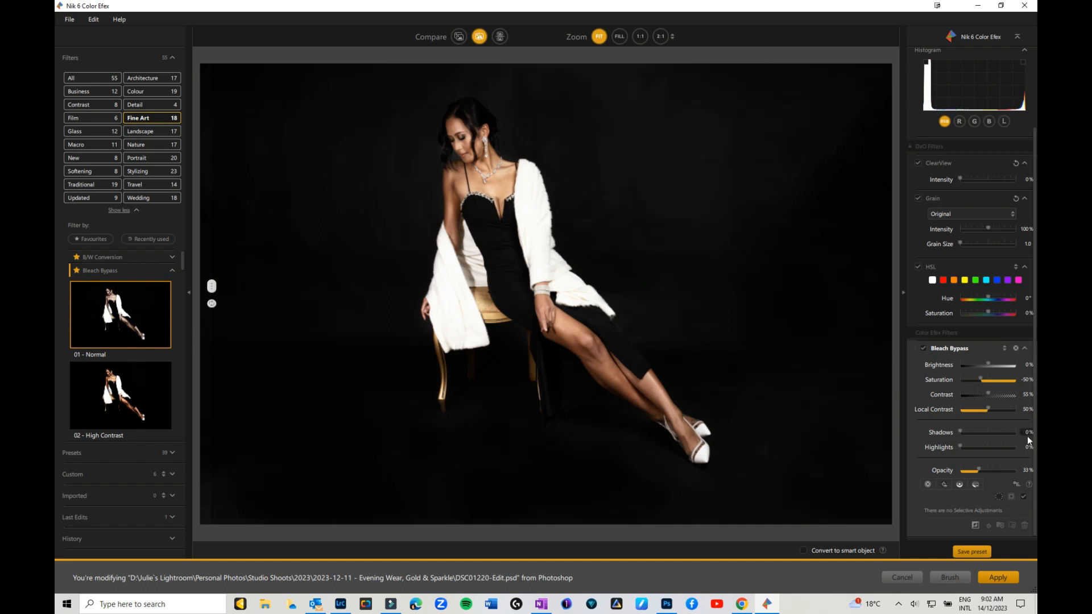
pyautogui.click(1025, 348)
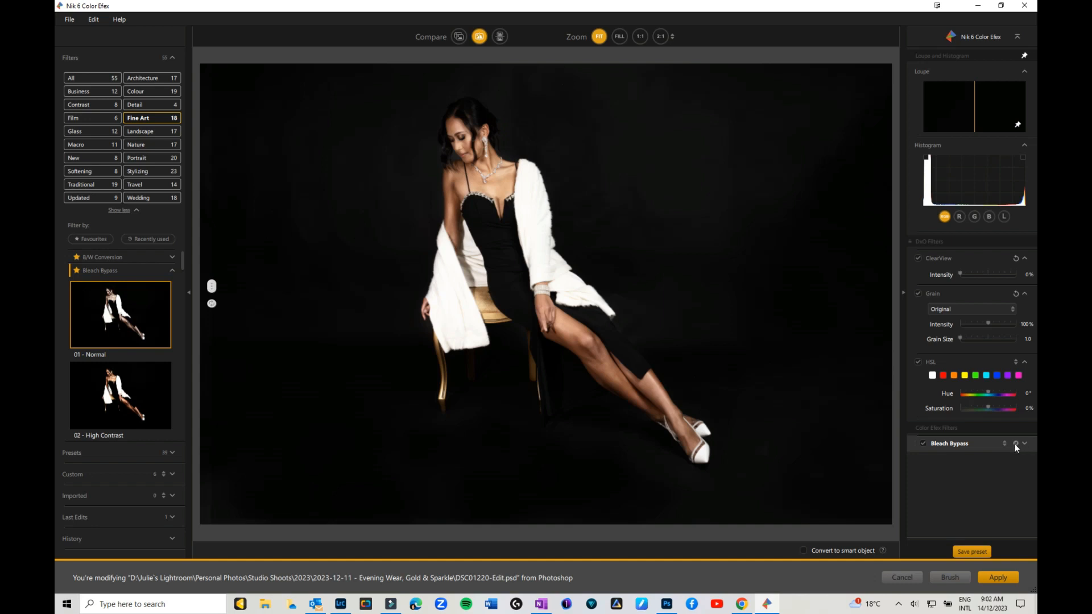
pyautogui.click(172, 271)
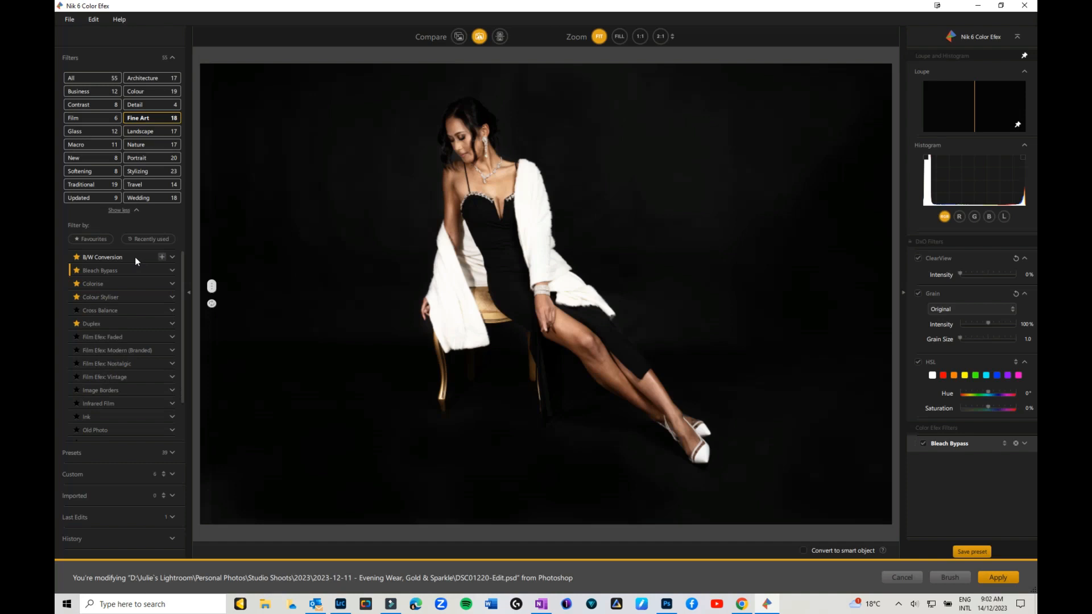
# Replace Bleach Bypass with B/W Conversion and try its 04 - Tonal Enhancer and 05 - Dynamic Contrast presets
pyautogui.click(135, 257)
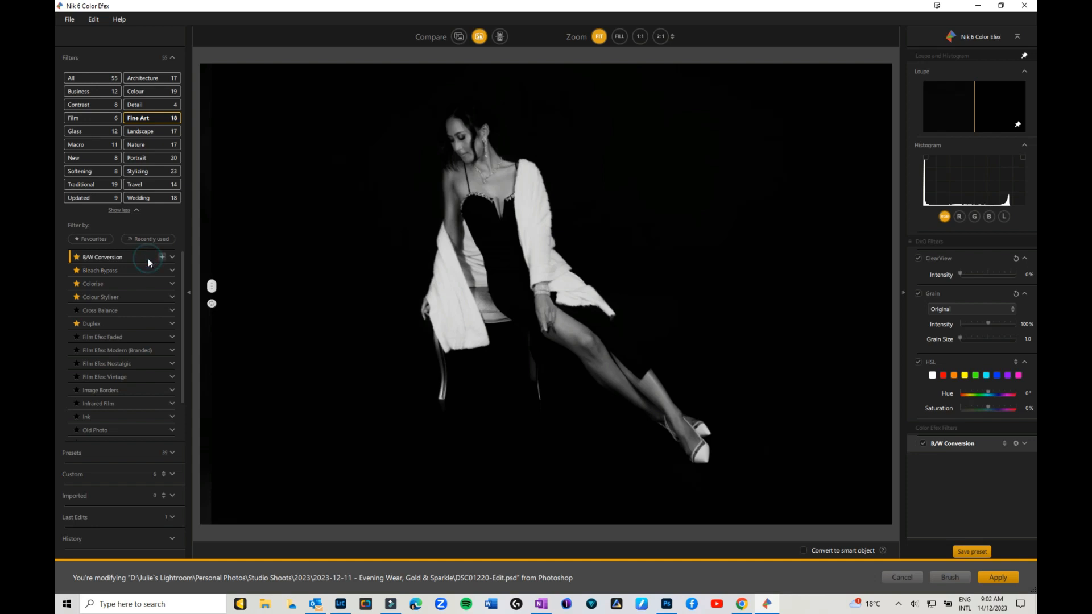
pyautogui.click(172, 257)
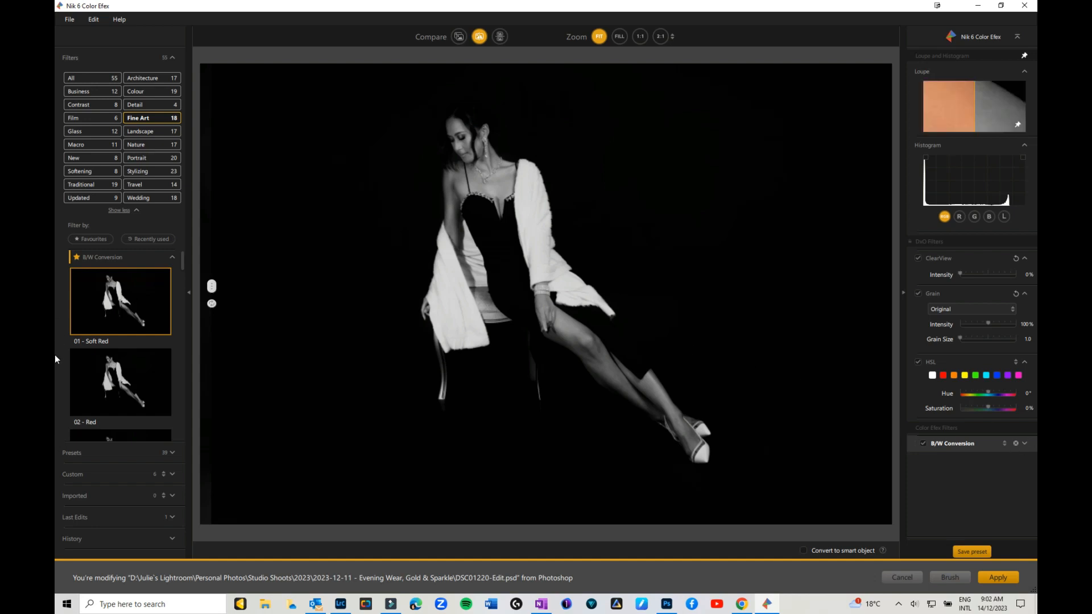
pyautogui.scroll(-3, 141, 364)
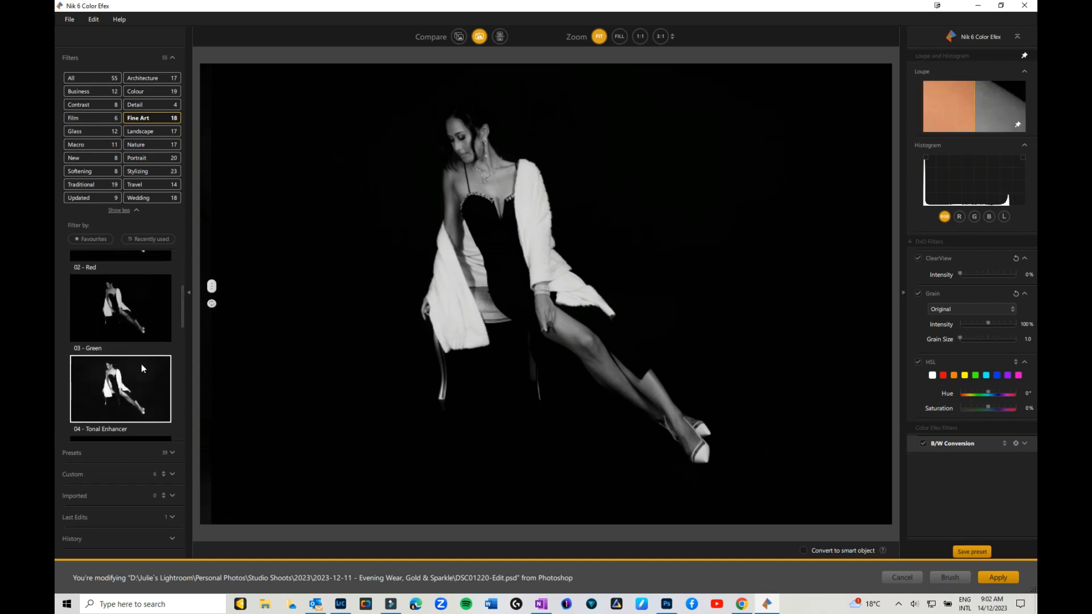
pyautogui.scroll(-2, 141, 364)
pyautogui.click(123, 295)
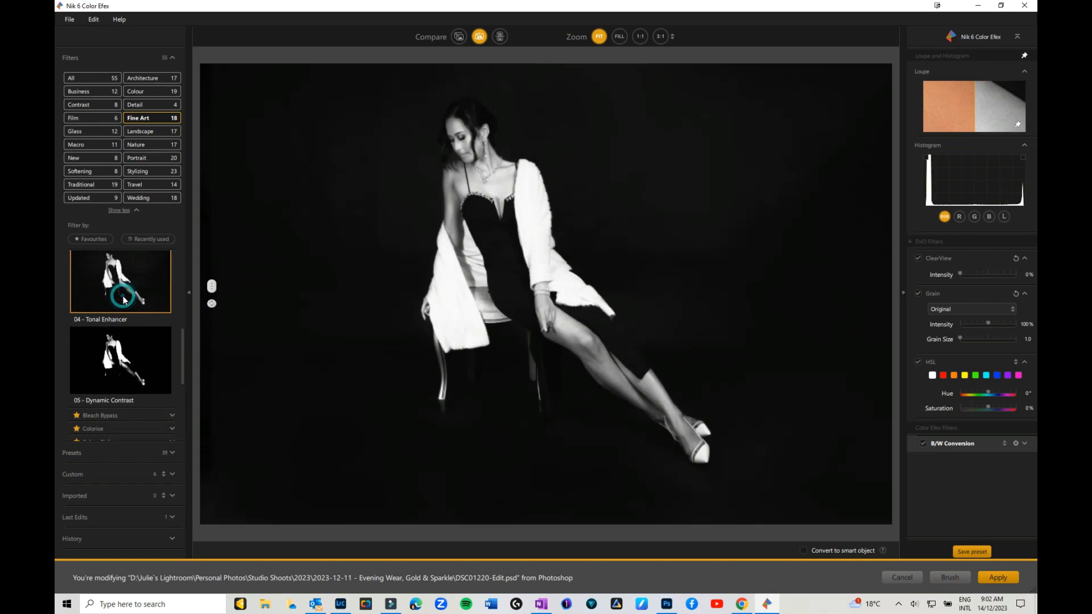
pyautogui.click(128, 361)
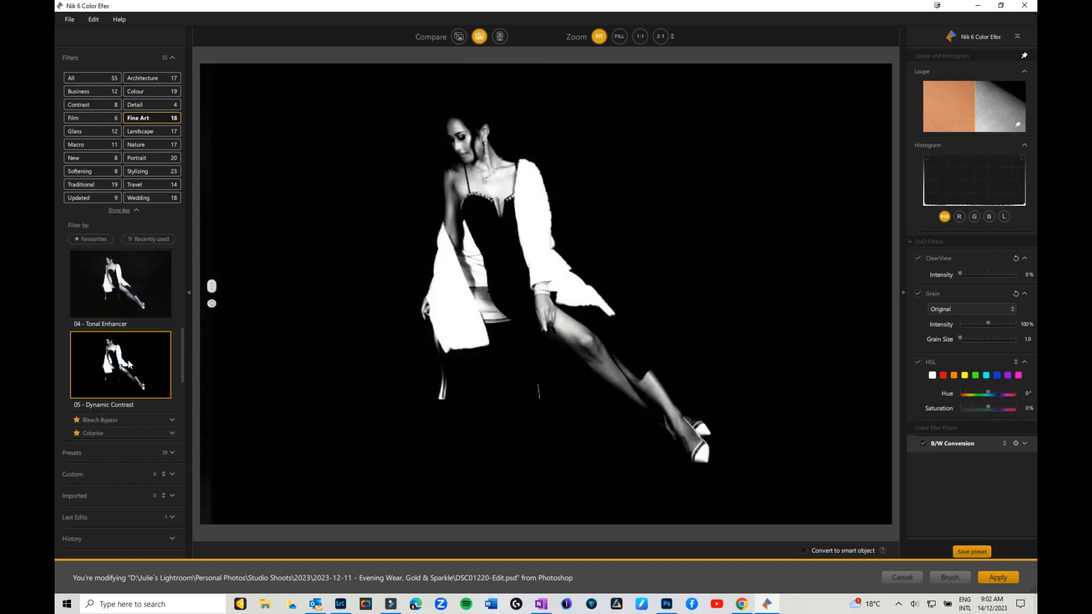
# Set B/W Conversion back to the 01 - Soft Red preset and collapse its preset list
pyautogui.scroll(1, 128, 359)
pyautogui.scroll(6, 128, 360)
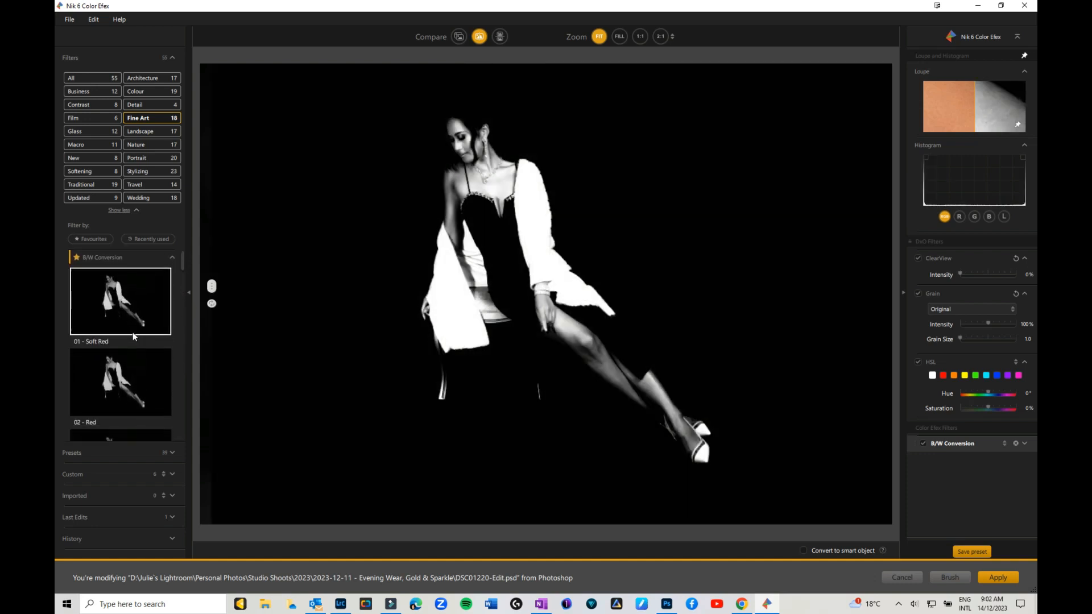
pyautogui.click(125, 302)
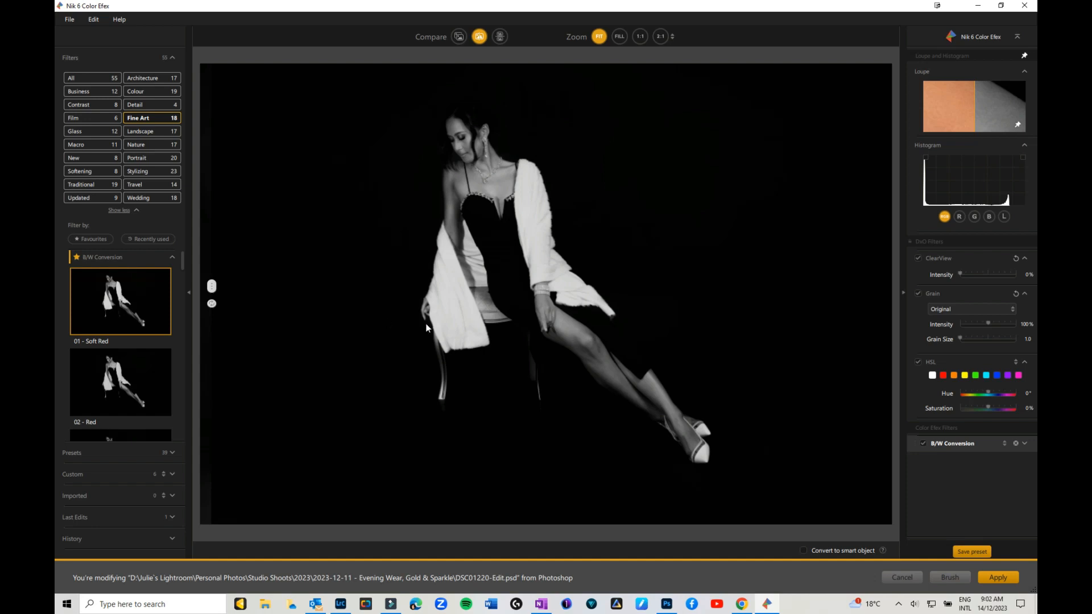
pyautogui.click(171, 258)
# Add a second B/W Conversion filter to the stack and remove it again
pyautogui.click(162, 258)
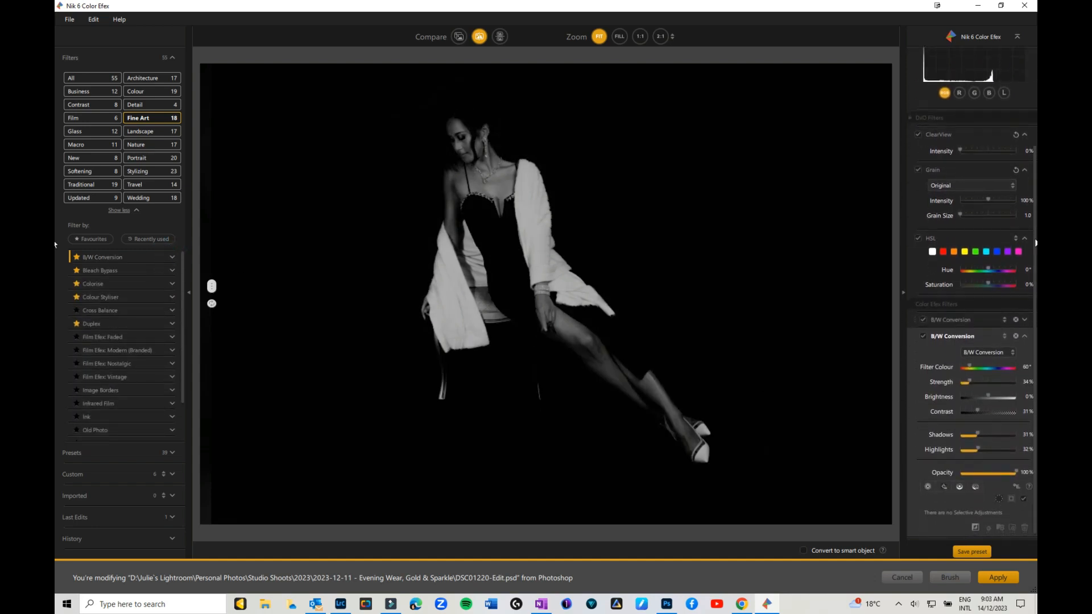
pyautogui.click(1016, 334)
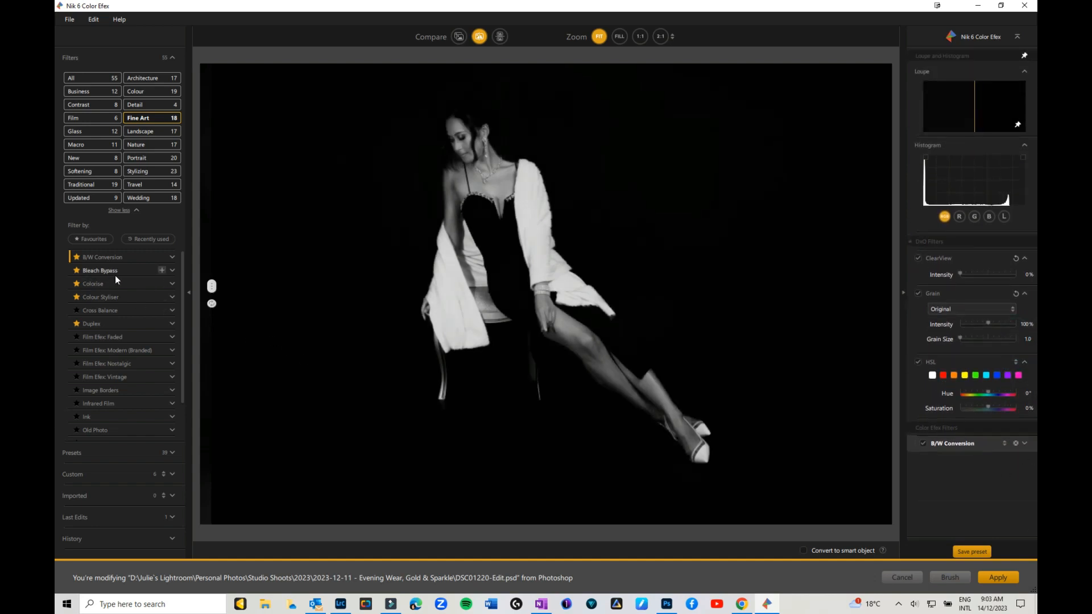
# Add Bleach Bypass as an additional filter on top of B/W Conversion and set its opacity to 34%
pyautogui.click(161, 269)
pyautogui.scroll(-1, 999, 482)
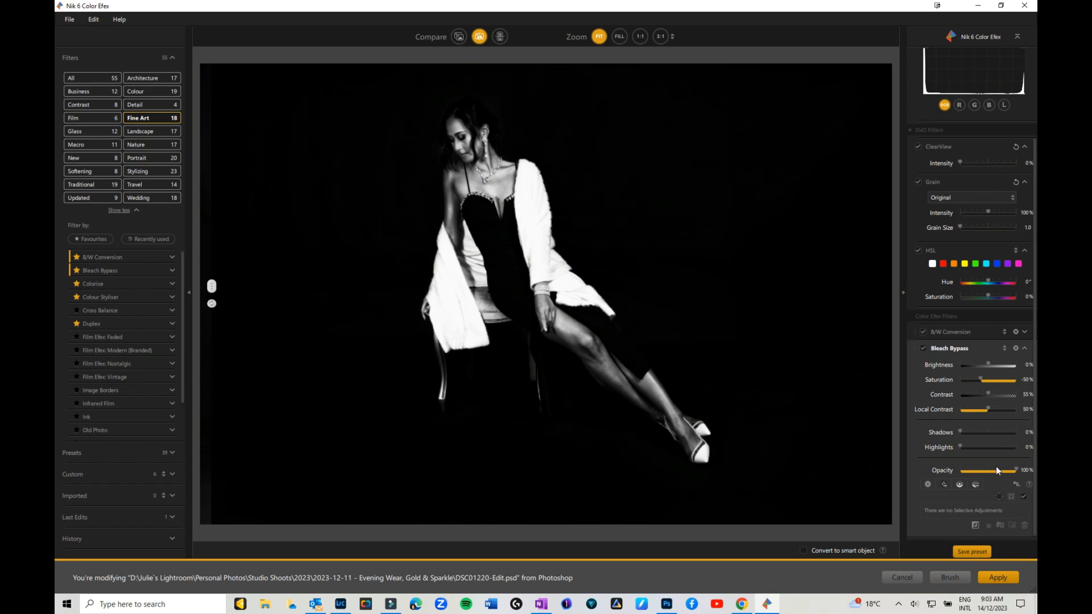
pyautogui.moveTo(1016, 469); pyautogui.dragTo(981, 469)
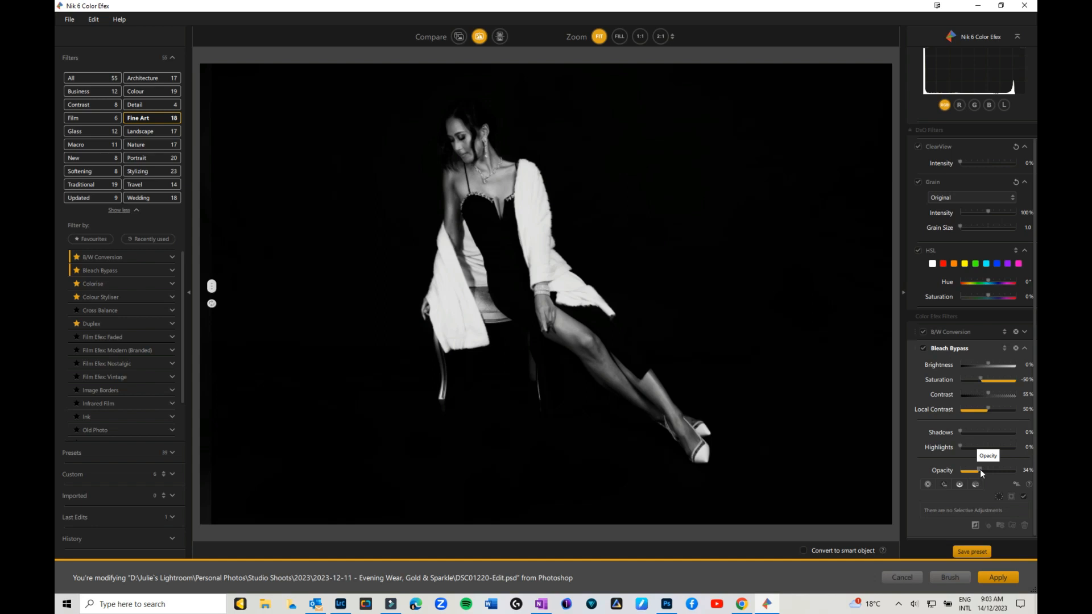
# Add Colorise as an additional filter on top of Bleach Bypass and apply its 05 - Cynanotype preset
pyautogui.click(161, 284)
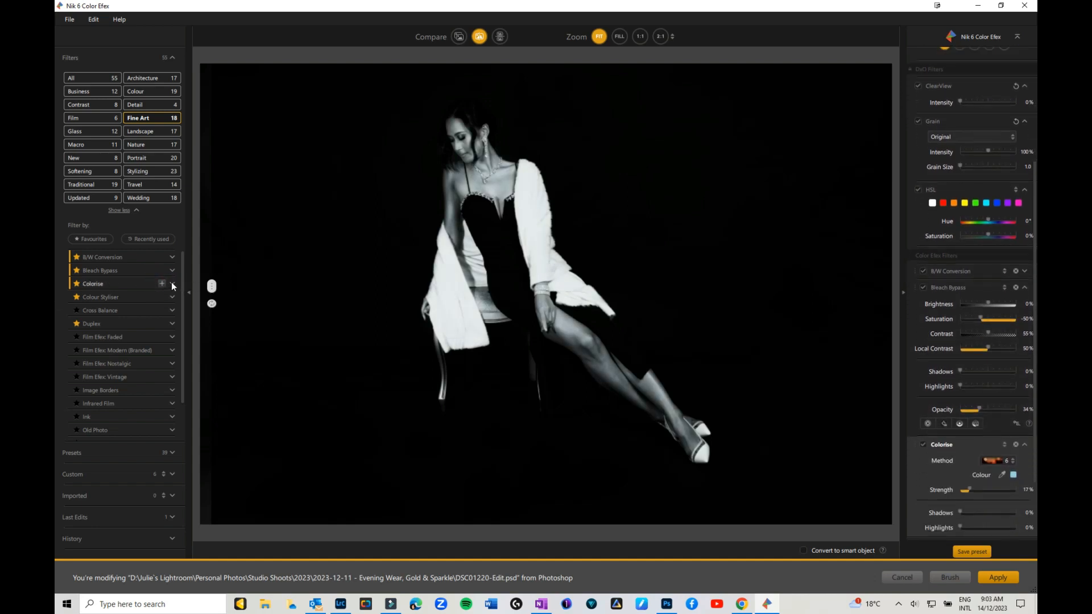
pyautogui.click(172, 284)
pyautogui.scroll(-5, 140, 322)
pyautogui.click(134, 317)
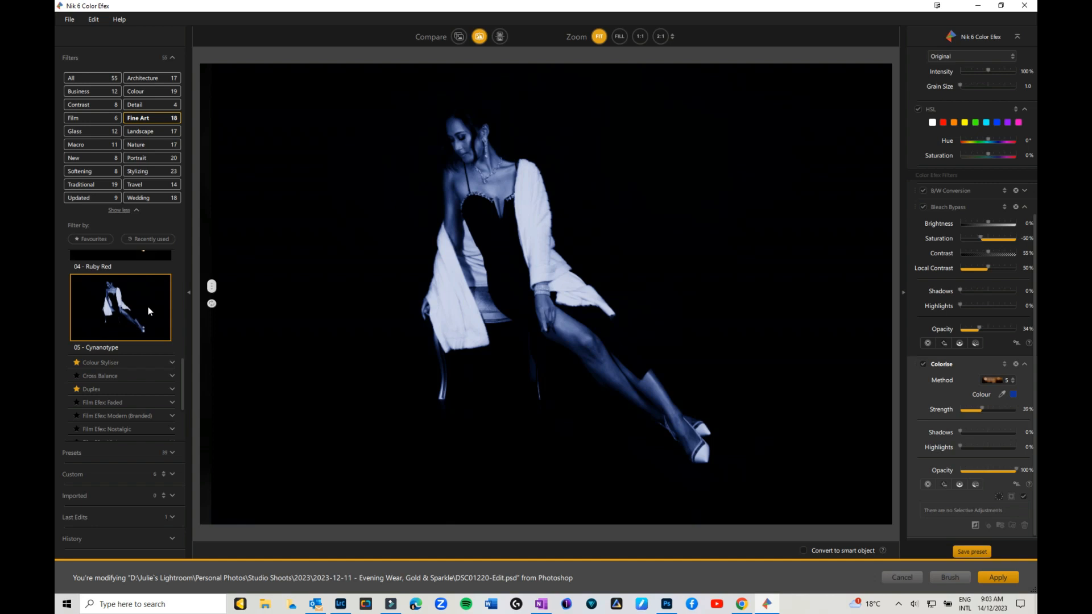
# Set the Colorise method to 2 and change its colour to a lighter blue
pyautogui.click(1011, 382)
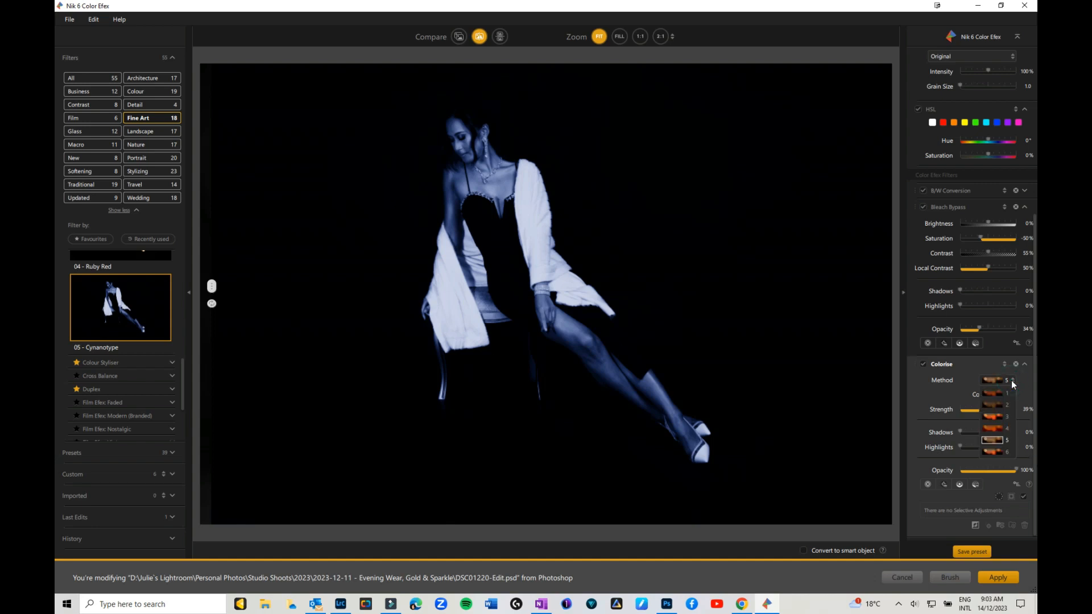
pyautogui.click(994, 405)
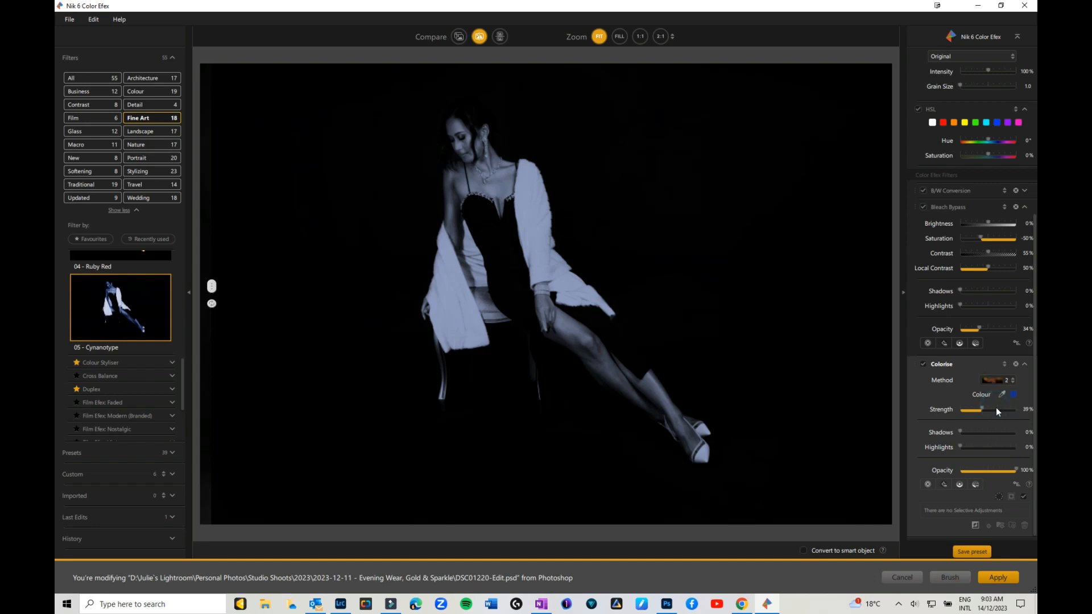
pyautogui.click(1013, 394)
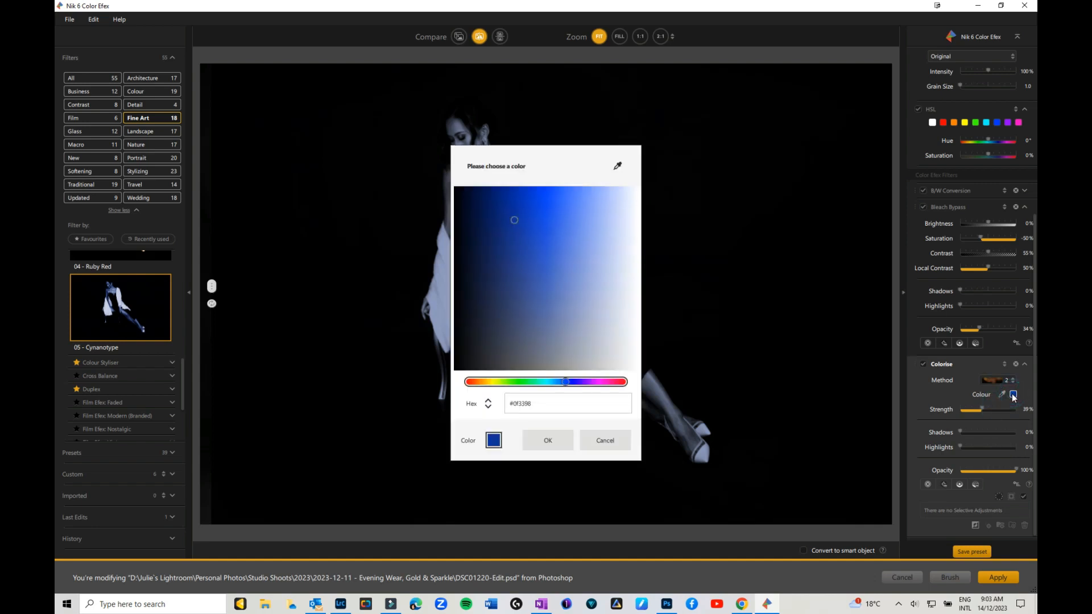
pyautogui.click(559, 204)
pyautogui.click(595, 203)
pyautogui.click(548, 439)
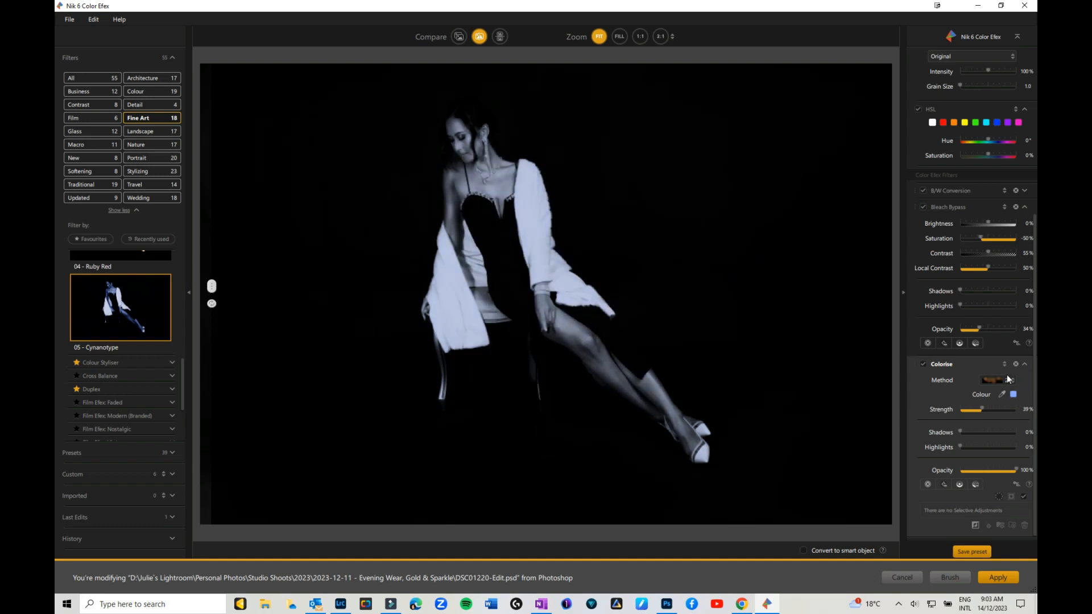
# Set the Colorise strength to 37%, shadows to 17% and highlights to 82%, and collapse the filter's settings
pyautogui.moveTo(986, 410)
pyautogui.mouseDown()
pyautogui.moveTo(1016, 412)
pyautogui.moveTo(975, 411)
pyautogui.moveTo(984, 431)
pyautogui.mouseUp()
pyautogui.moveTo(961, 446); pyautogui.dragTo(1000, 448)
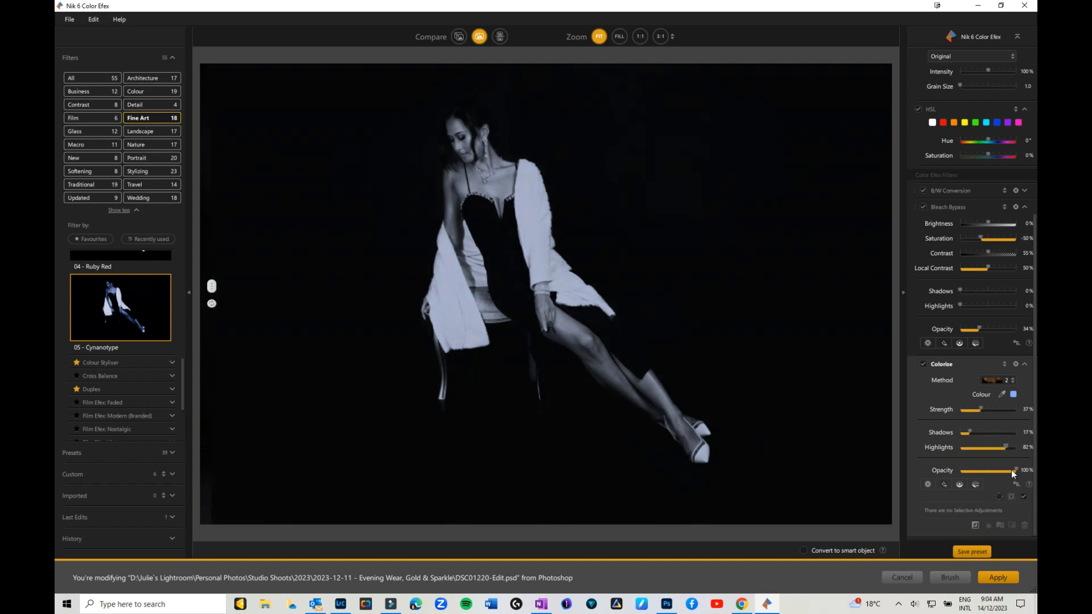
pyautogui.moveTo(1012, 470)
pyautogui.mouseDown()
pyautogui.moveTo(976, 472)
pyautogui.moveTo(1028, 470)
pyautogui.mouseUp()
pyautogui.click(1024, 364)
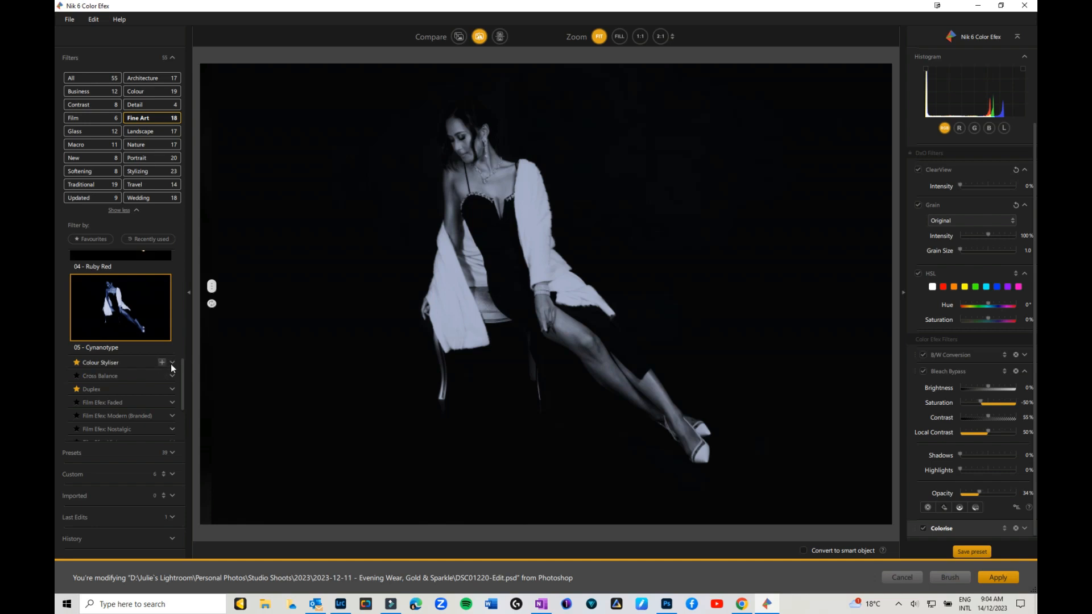
# Replace Colorise with Duplex and compare its 01 - Default and 02 - Subtle Yellow presets, ending on 02 - Subtle Yellow
pyautogui.scroll(10, 173, 268)
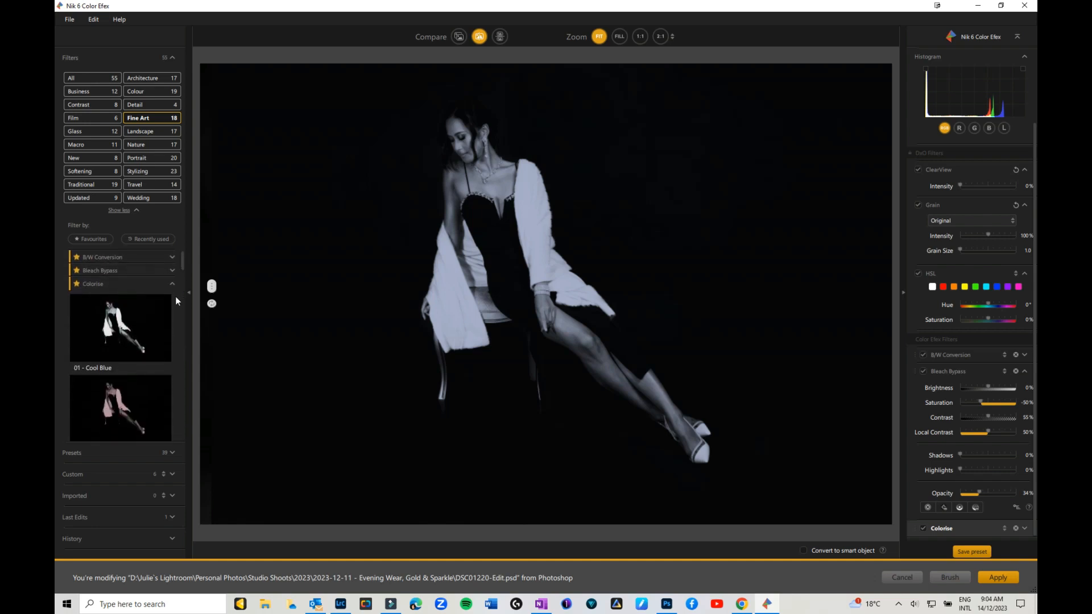
pyautogui.click(172, 283)
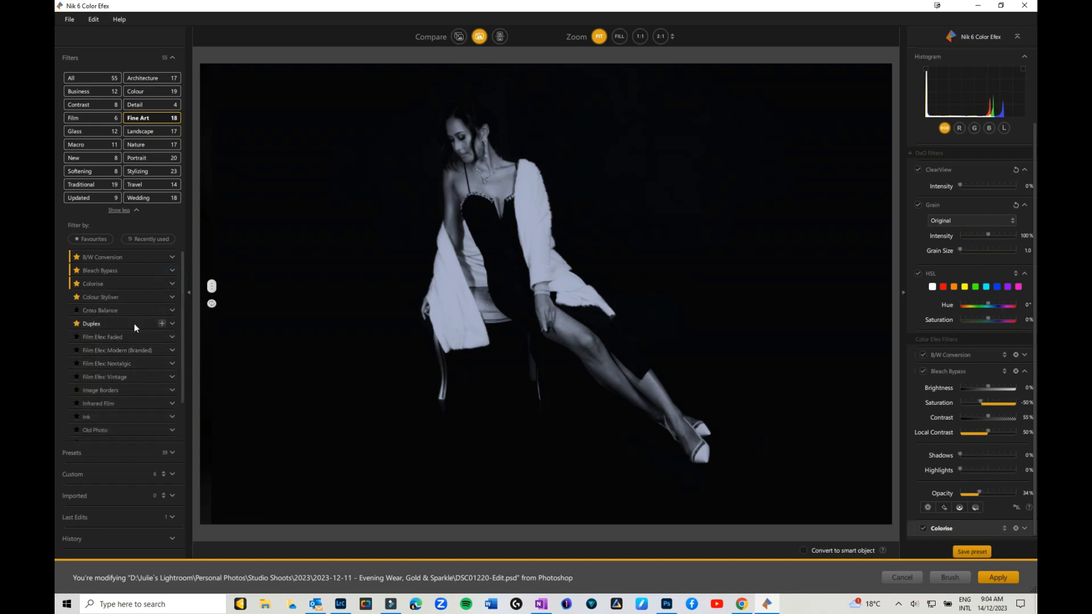
pyautogui.click(134, 323)
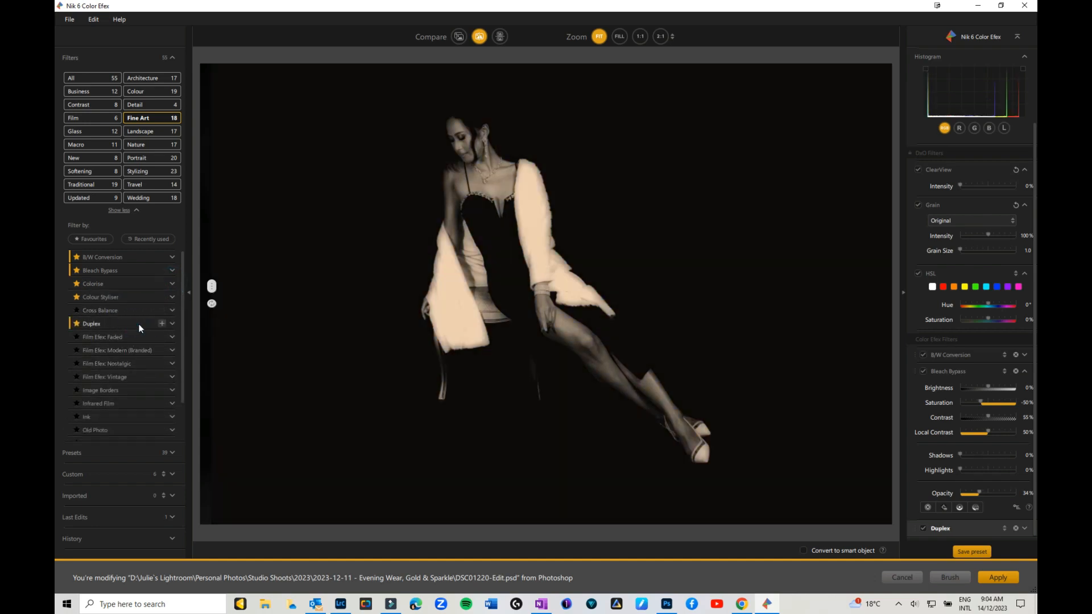
pyautogui.click(172, 323)
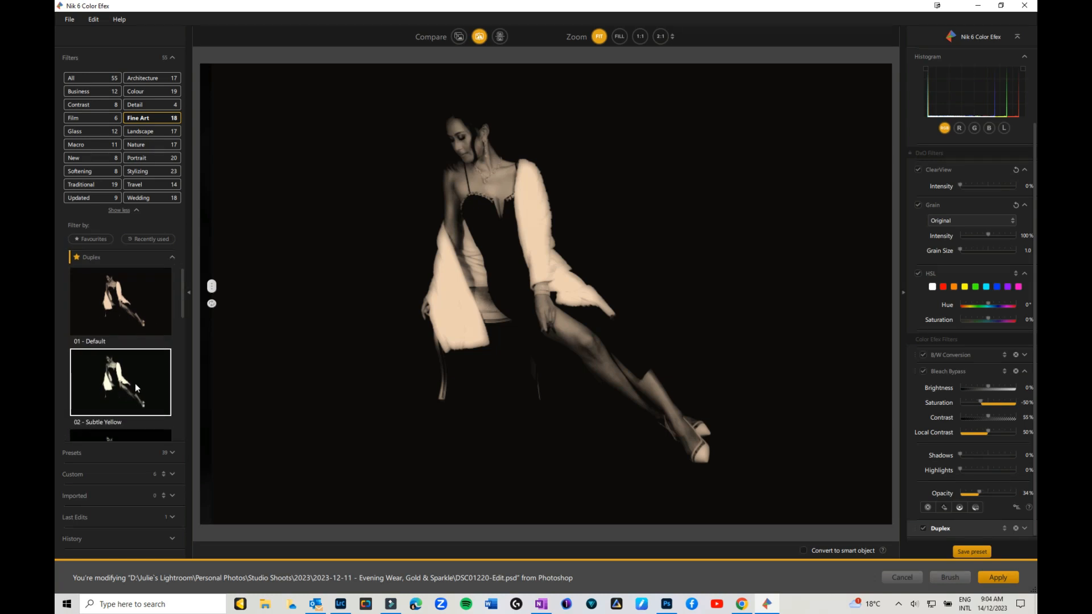
pyautogui.click(135, 385)
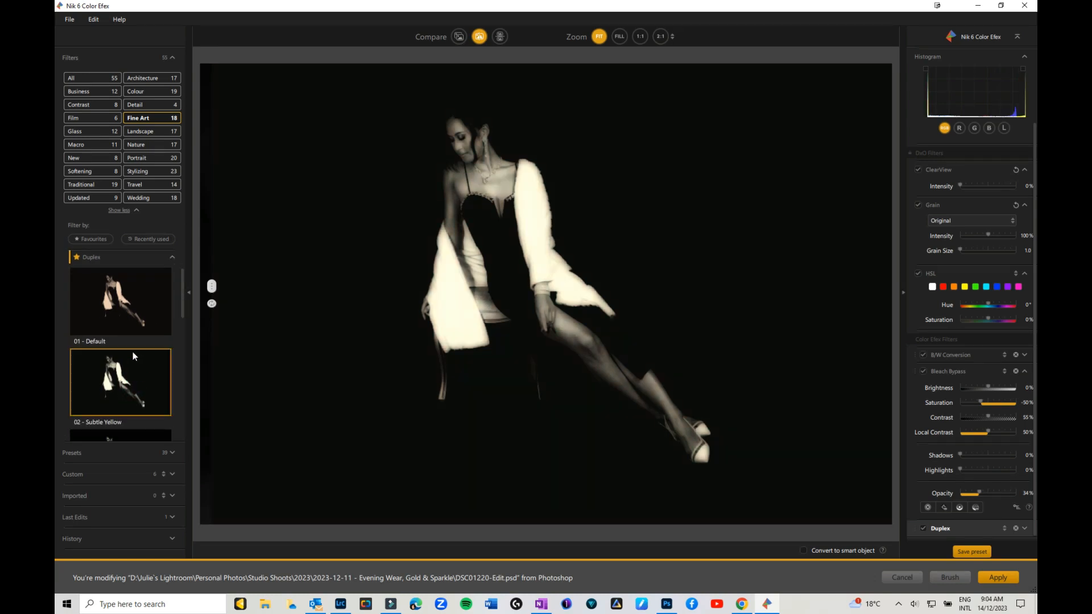
pyautogui.click(133, 313)
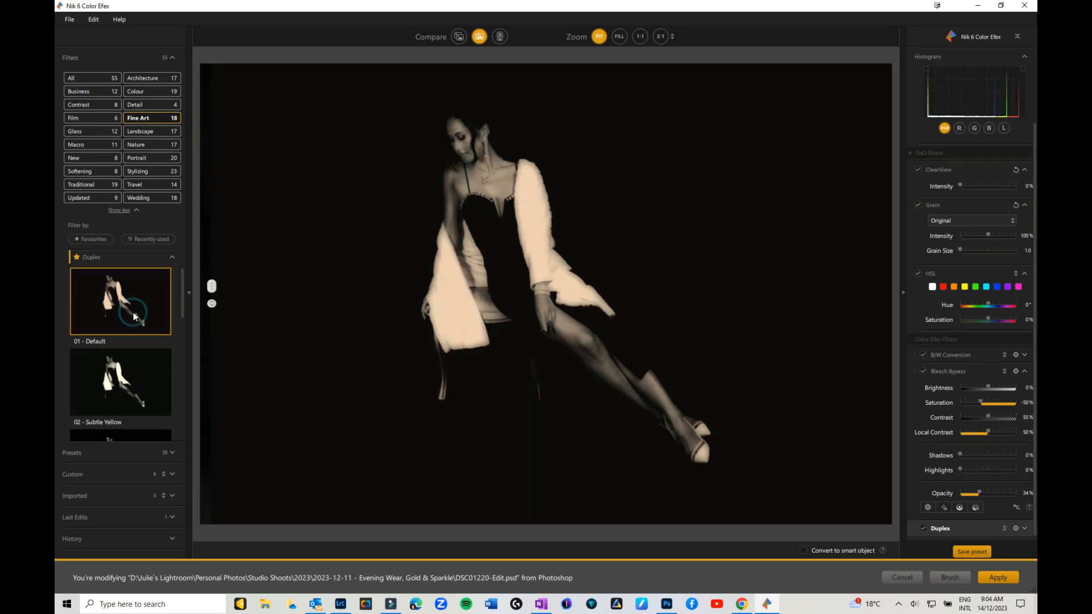
pyautogui.click(135, 377)
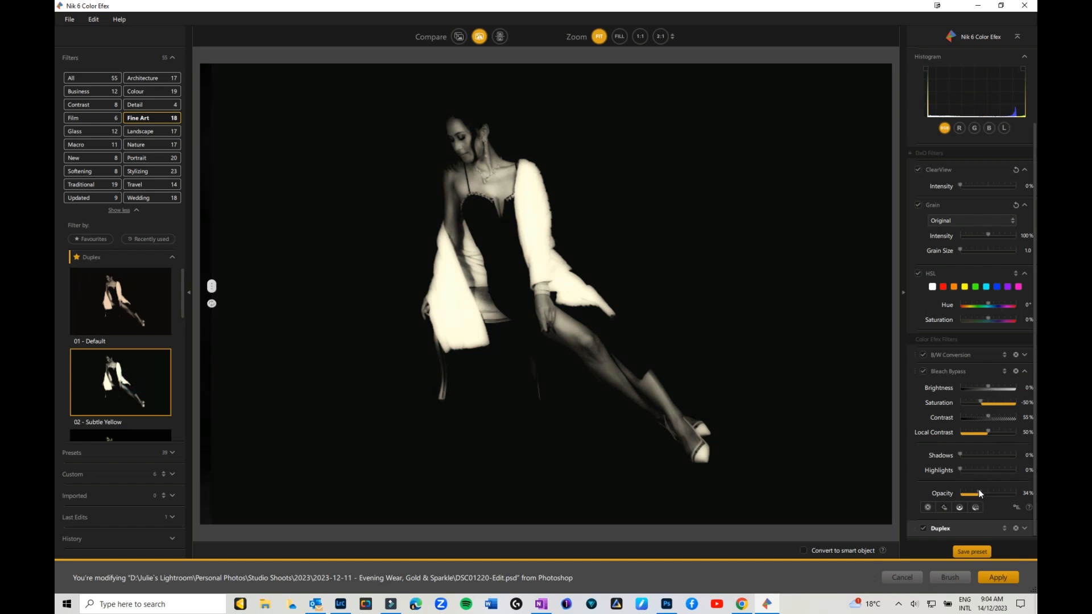
# Set the Bleach Bypass opacity to 26% and lower the opacity of the Duplex filter
pyautogui.moveTo(979, 490)
pyautogui.mouseDown()
pyautogui.moveTo(966, 489)
pyautogui.moveTo(975, 482)
pyautogui.mouseUp()
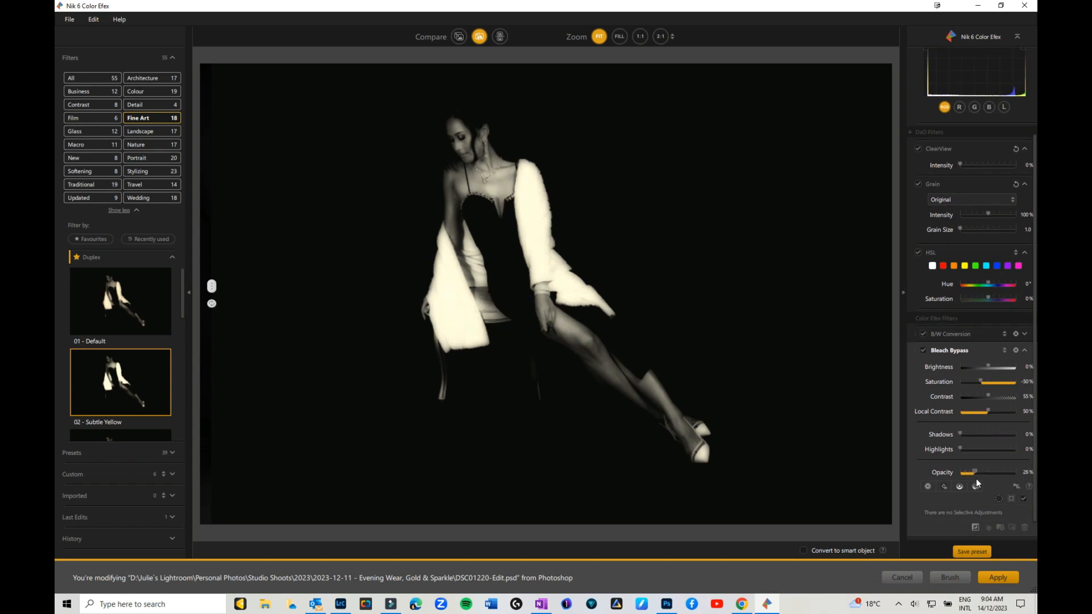
pyautogui.click(1024, 350)
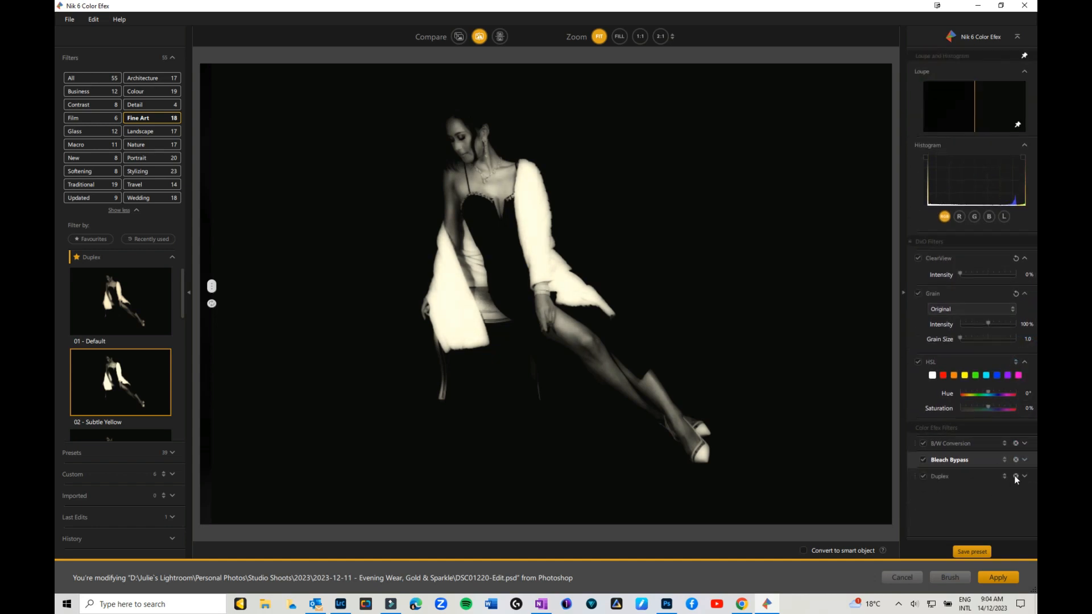
pyautogui.click(1025, 475)
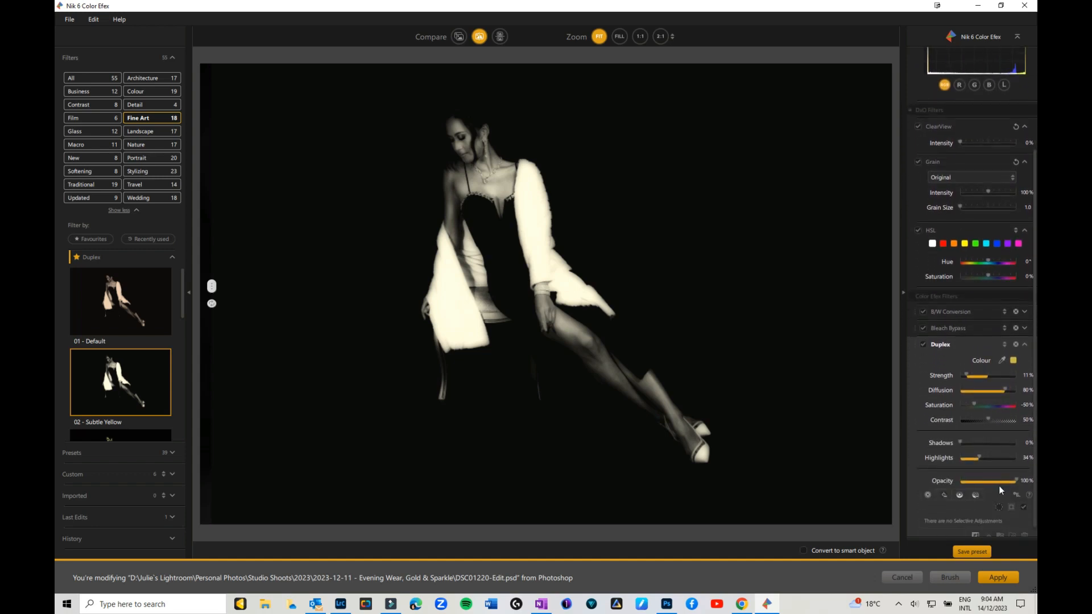
pyautogui.moveTo(1016, 470); pyautogui.dragTo(973, 474)
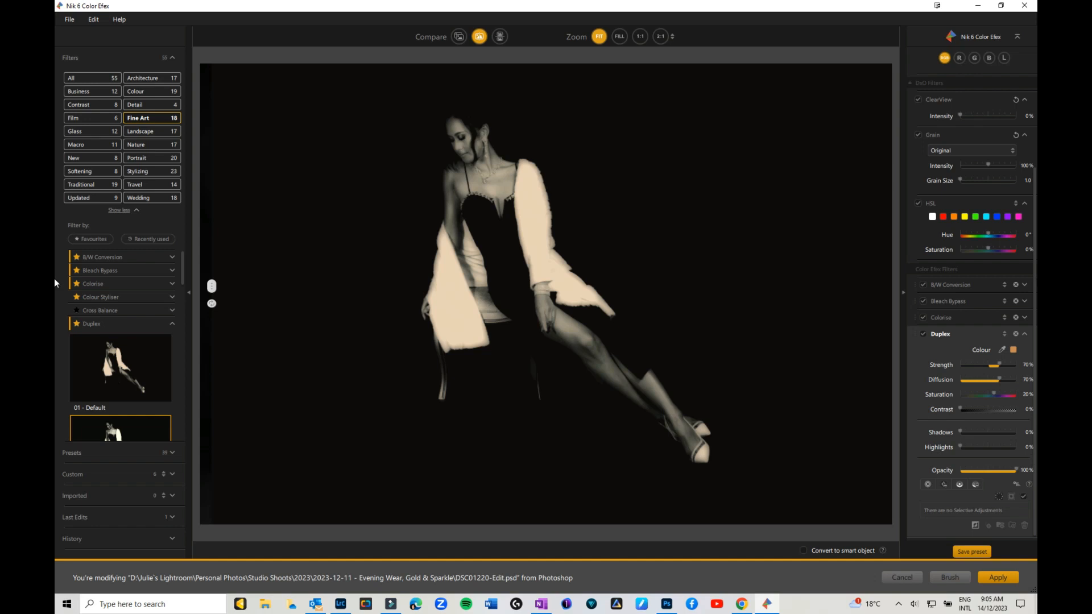
# Apply the 01 - Default preset to Duplex and change its colour to a light cyan
pyautogui.click(135, 378)
pyautogui.click(1013, 350)
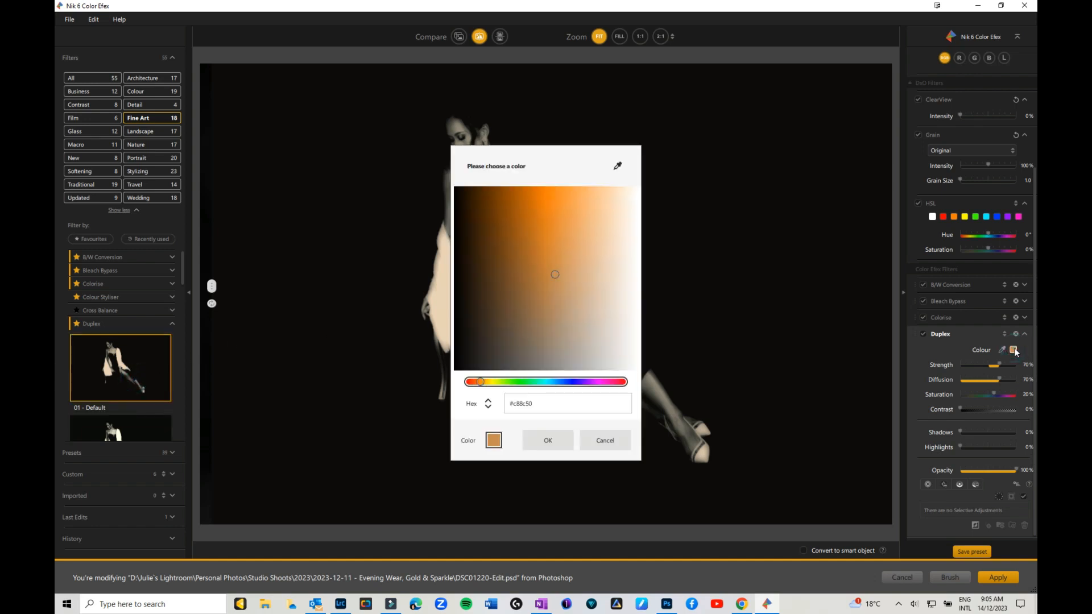
pyautogui.click(549, 383)
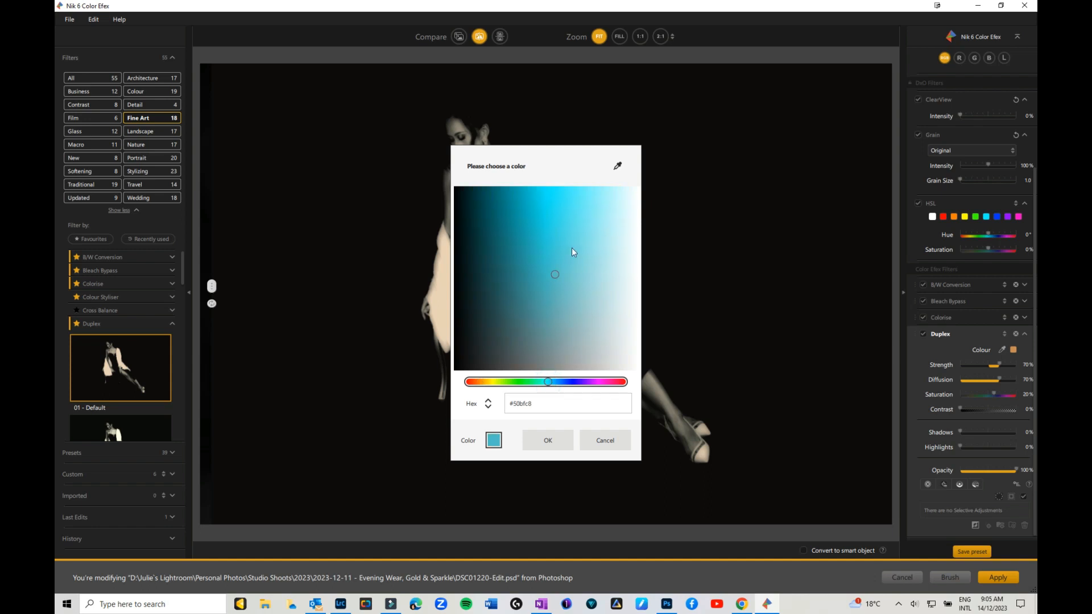
pyautogui.moveTo(553, 278); pyautogui.dragTo(604, 201)
pyautogui.click(541, 442)
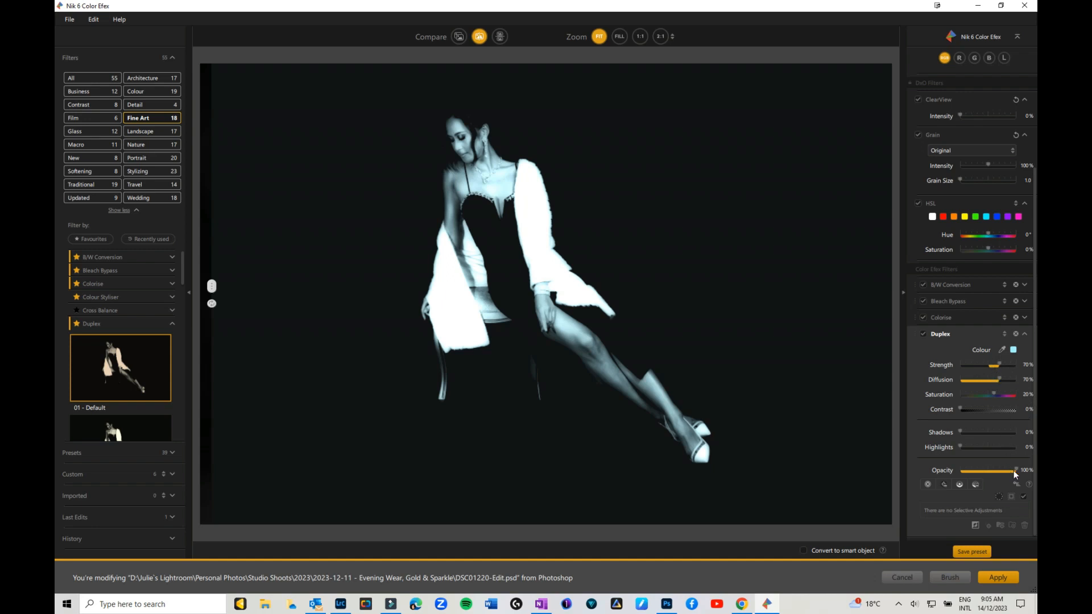
# Set the Duplex opacity to 24% and its strength to 62%, and collapse its preset list
pyautogui.moveTo(1013, 471); pyautogui.dragTo(983, 469)
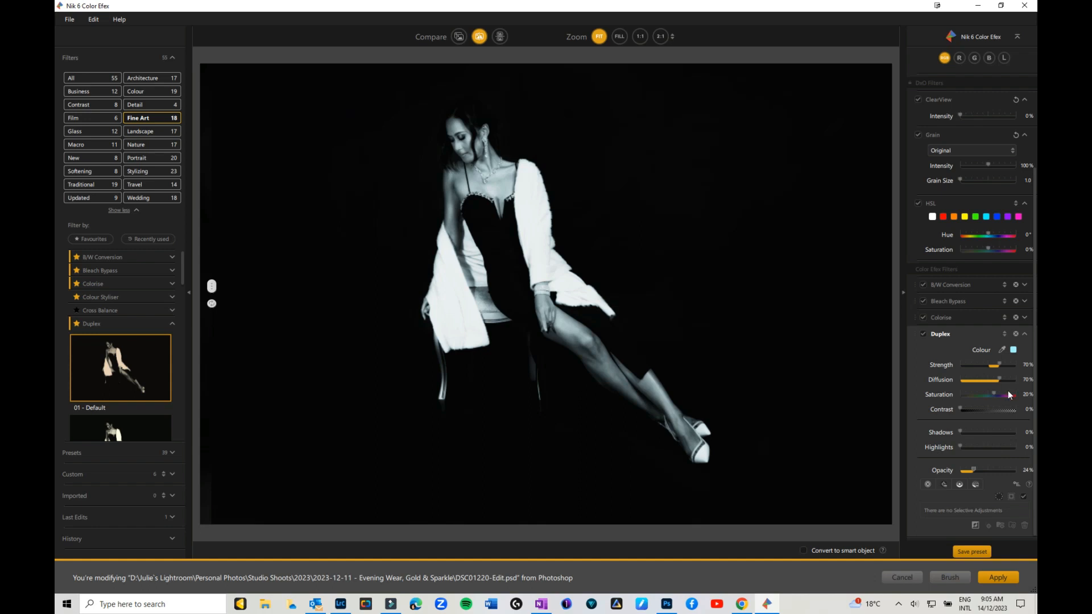
pyautogui.moveTo(1002, 364); pyautogui.dragTo(996, 364)
pyautogui.scroll(-3, 142, 339)
pyautogui.scroll(3, 141, 339)
pyautogui.click(171, 323)
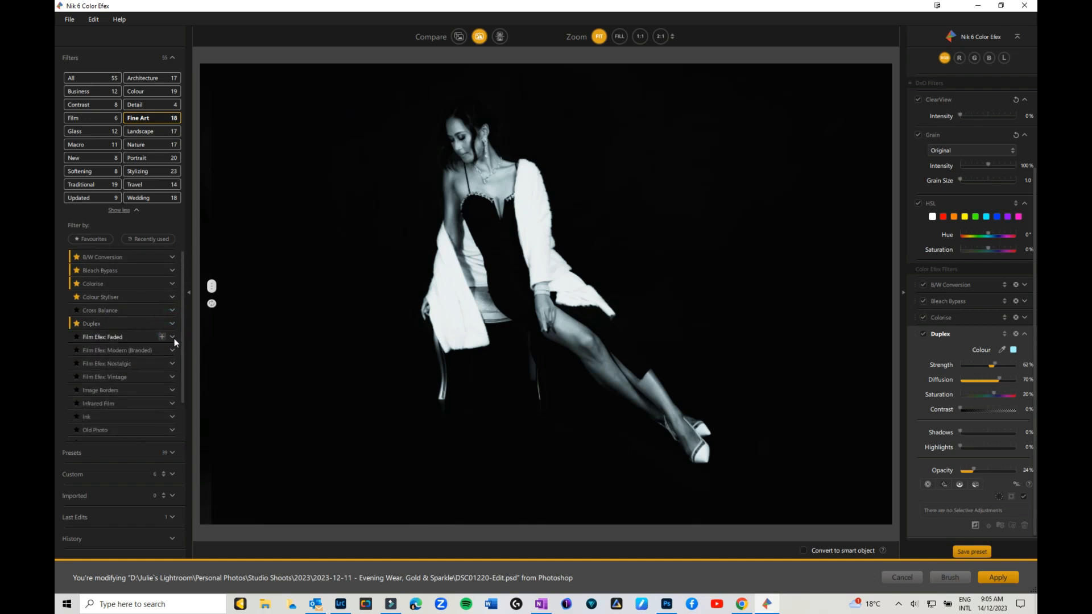
# Replace Duplex with the Vignette Filter from the Fine Art filters, using its 02 - Square preset
pyautogui.scroll(-1, 148, 376)
pyautogui.scroll(-1, 148, 376)
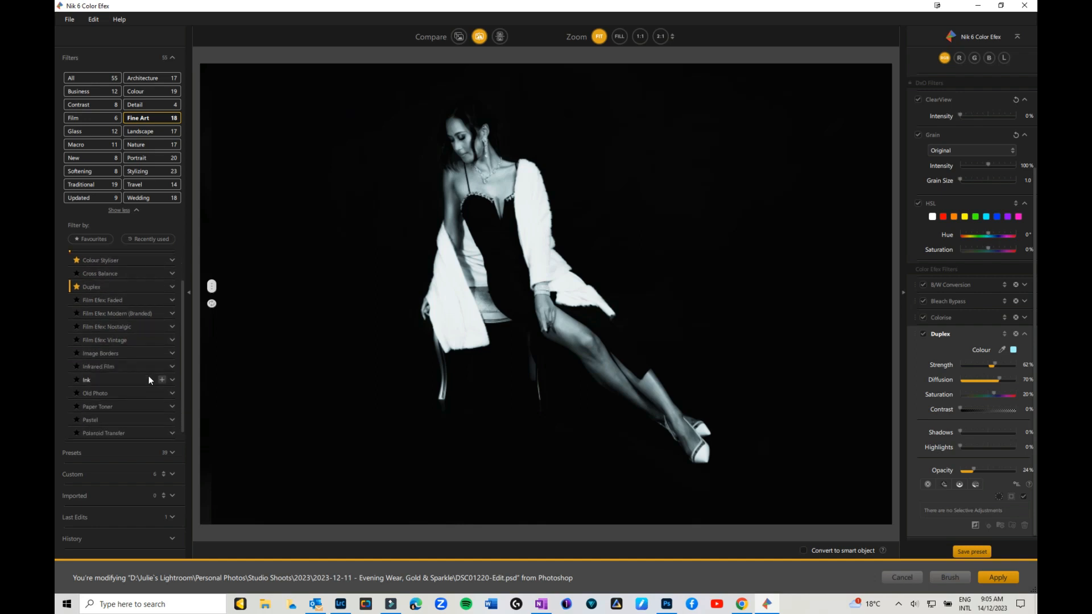
pyautogui.scroll(-1, 147, 380)
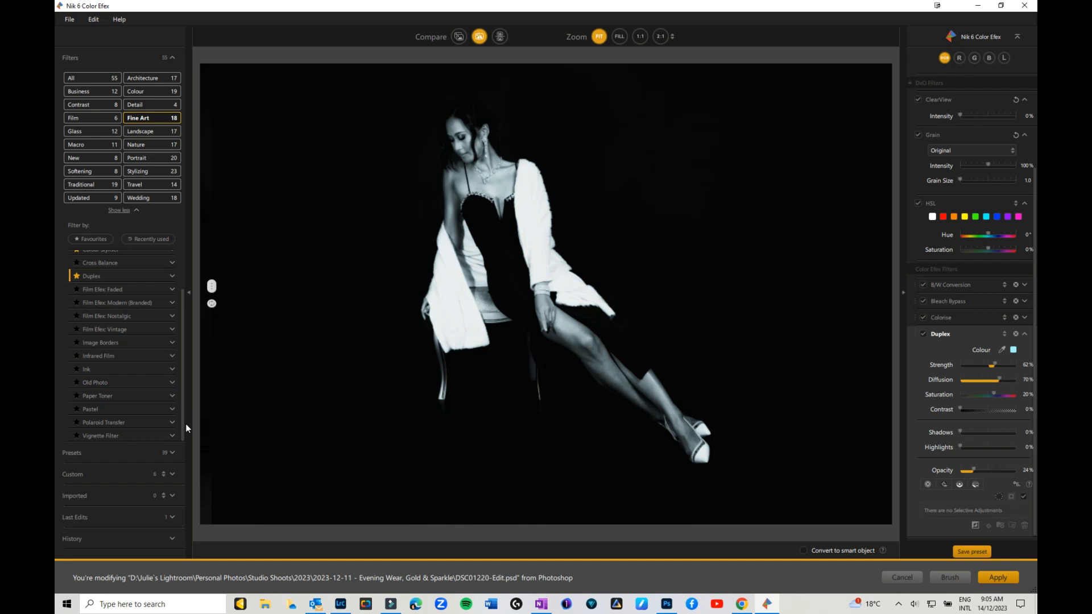
pyautogui.click(170, 436)
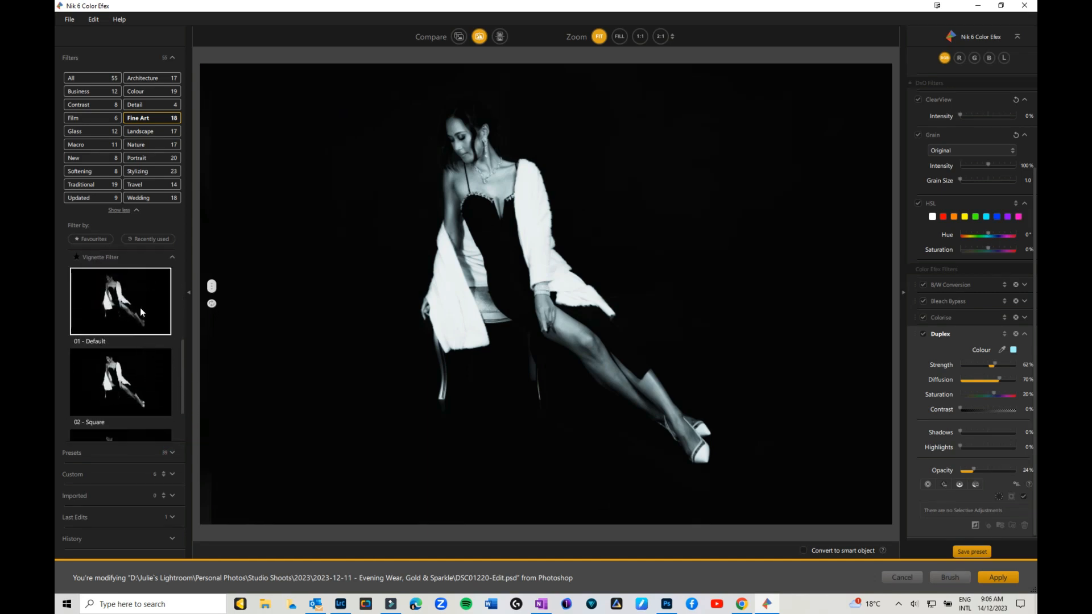
pyautogui.click(136, 375)
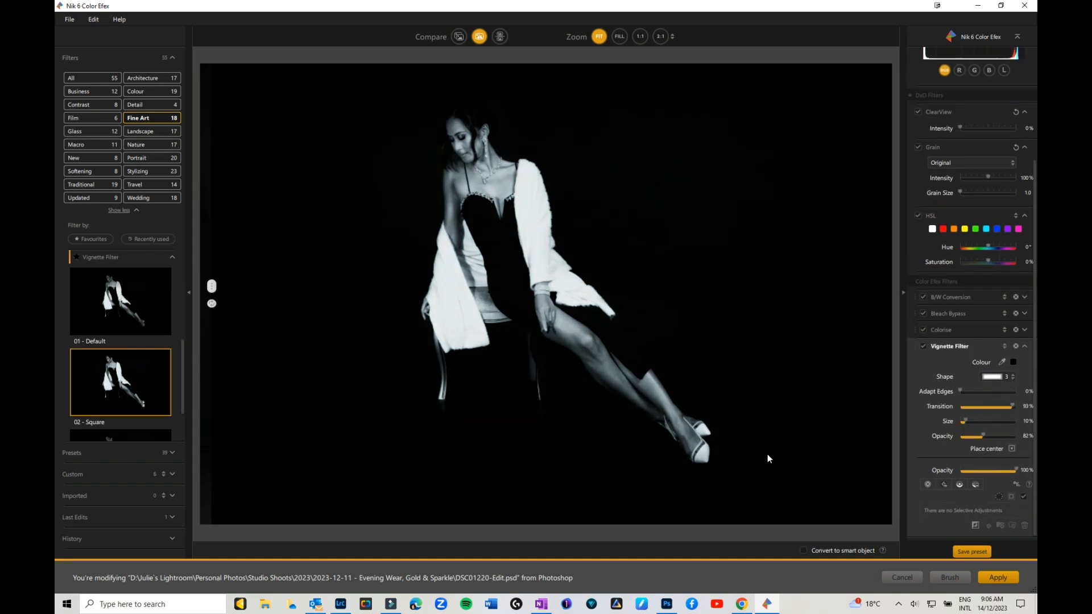
# Try the Vignette Filter's 03 - Adapt Edges preset and return to 02 - Square
pyautogui.scroll(-2, 126, 406)
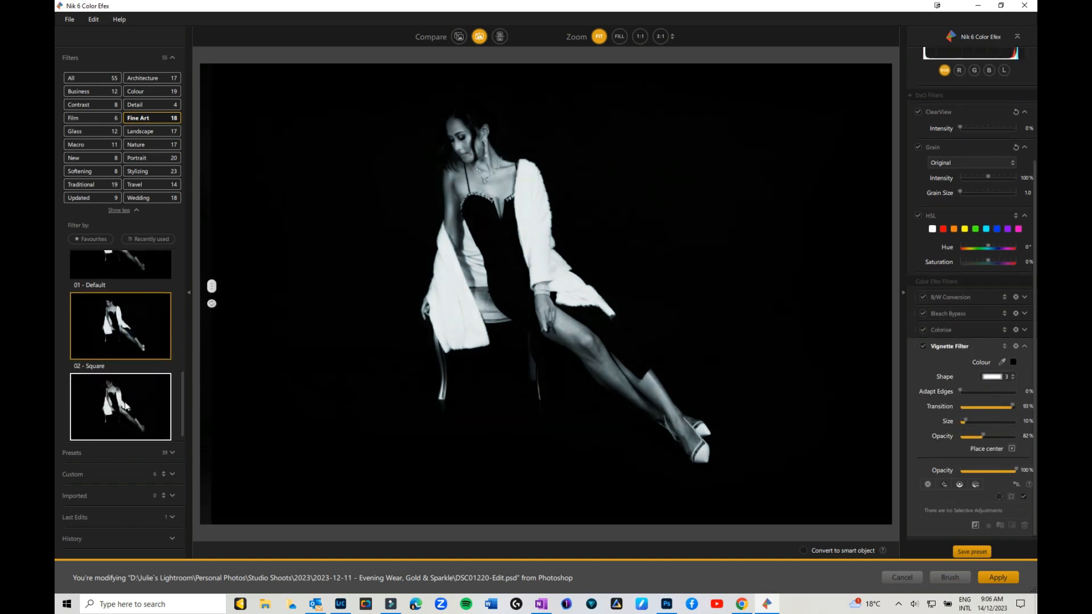
pyautogui.click(125, 405)
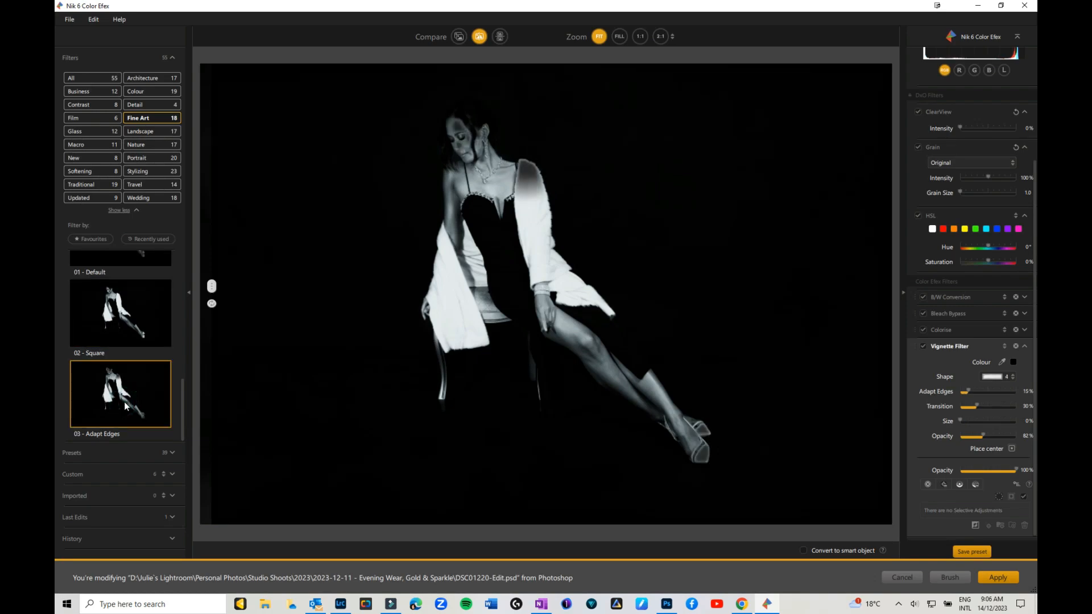
pyautogui.click(130, 314)
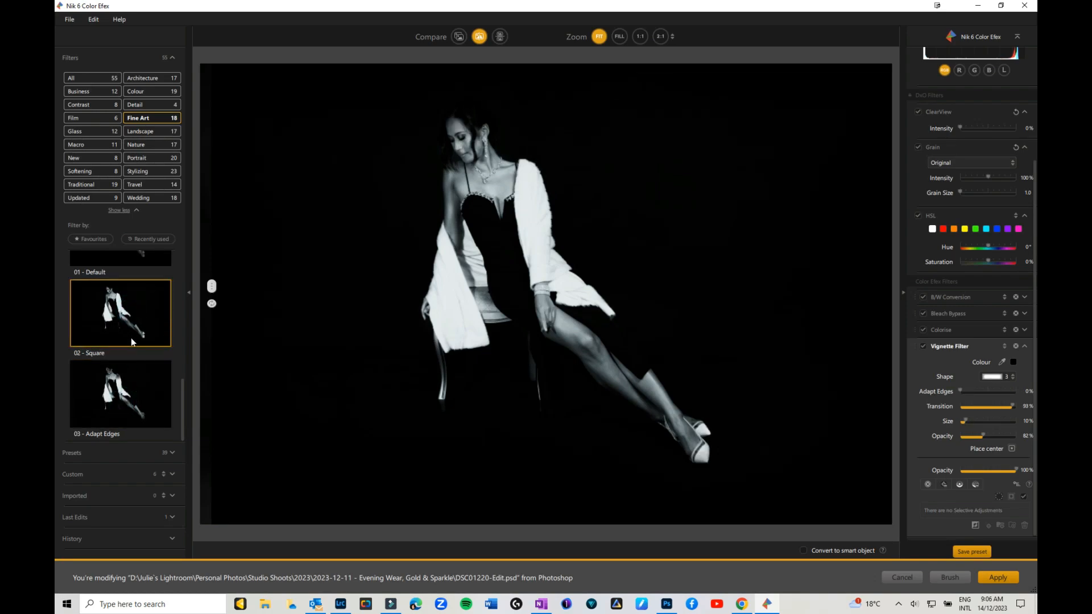
# Switch the Vignette Filter to its 01 - Default preset and collapse its preset list
pyautogui.scroll(3, 132, 346)
pyautogui.click(121, 375)
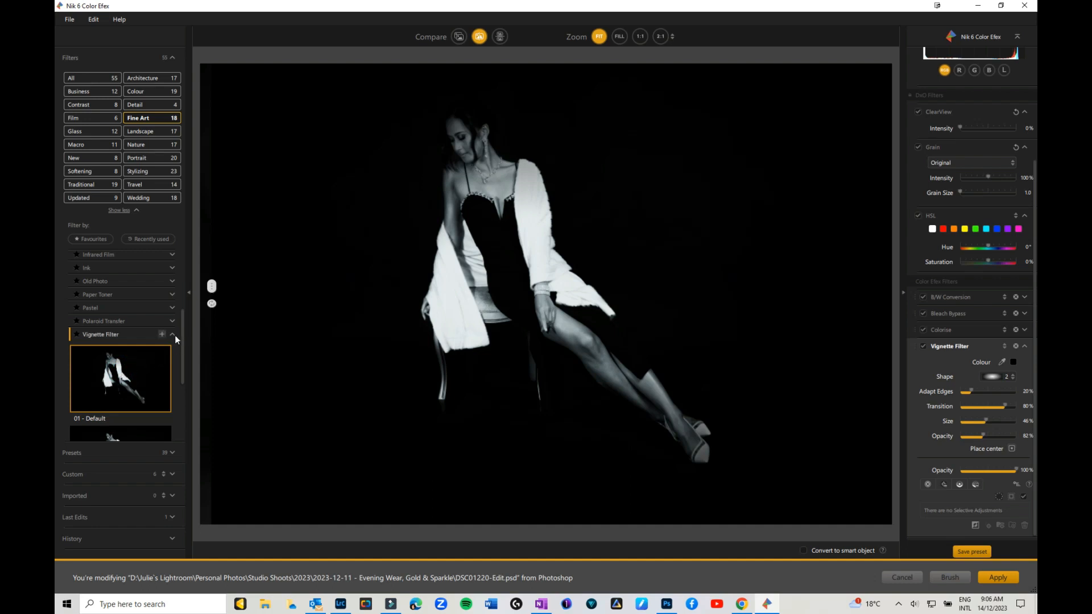
pyautogui.scroll(1, 169, 340)
pyautogui.scroll(2, 169, 339)
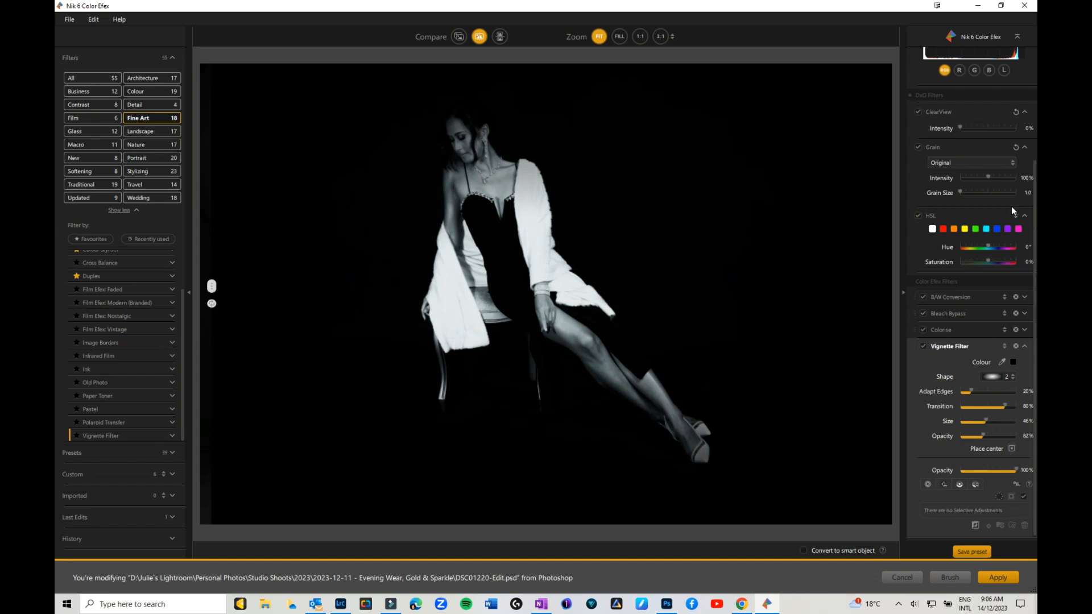
# Set the Grain film type to KodakEliteColor400
pyautogui.click(960, 164)
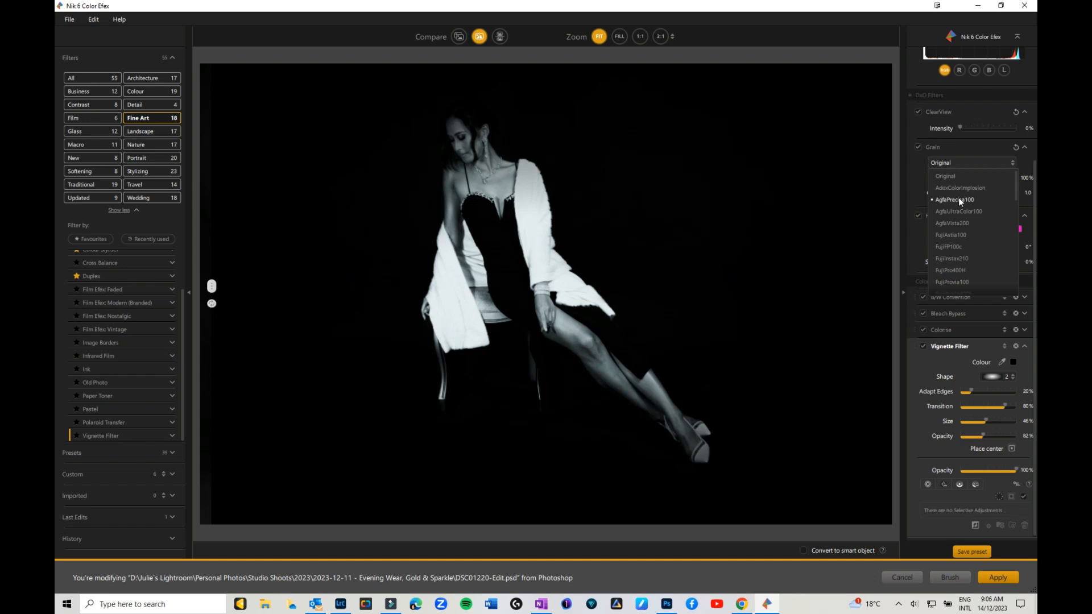
pyautogui.scroll(-2, 964, 281)
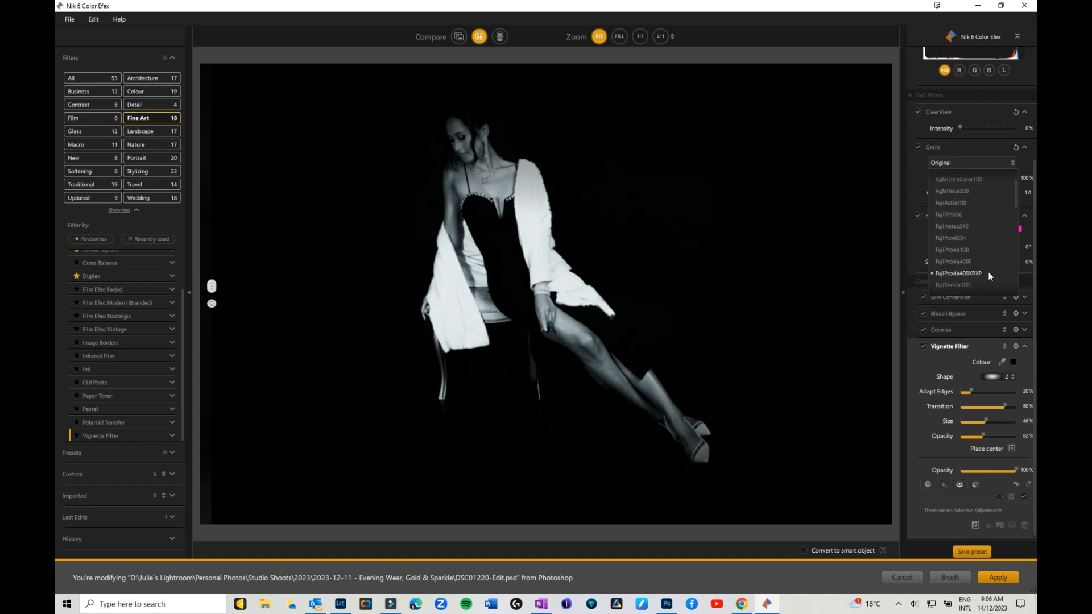
pyautogui.scroll(-6, 988, 276)
pyautogui.scroll(-6, 985, 274)
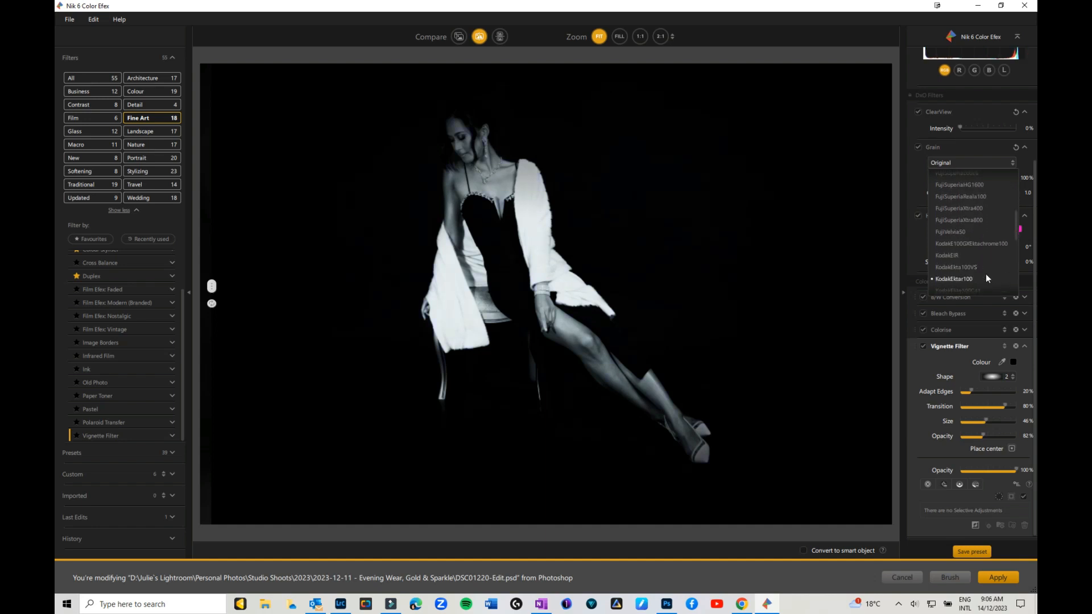
pyautogui.scroll(-3, 984, 274)
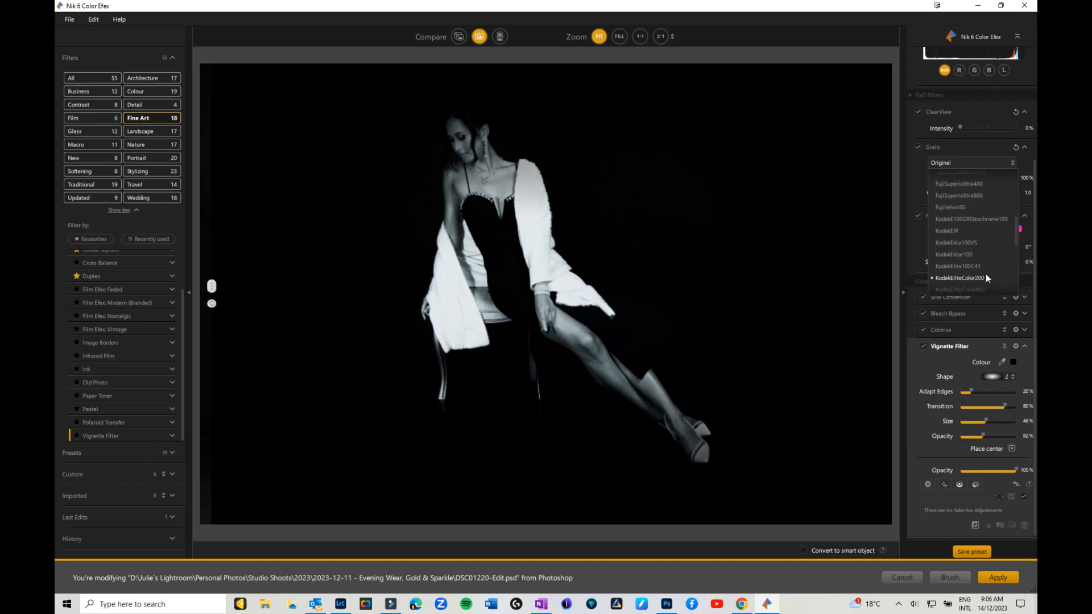
pyautogui.scroll(-1, 984, 274)
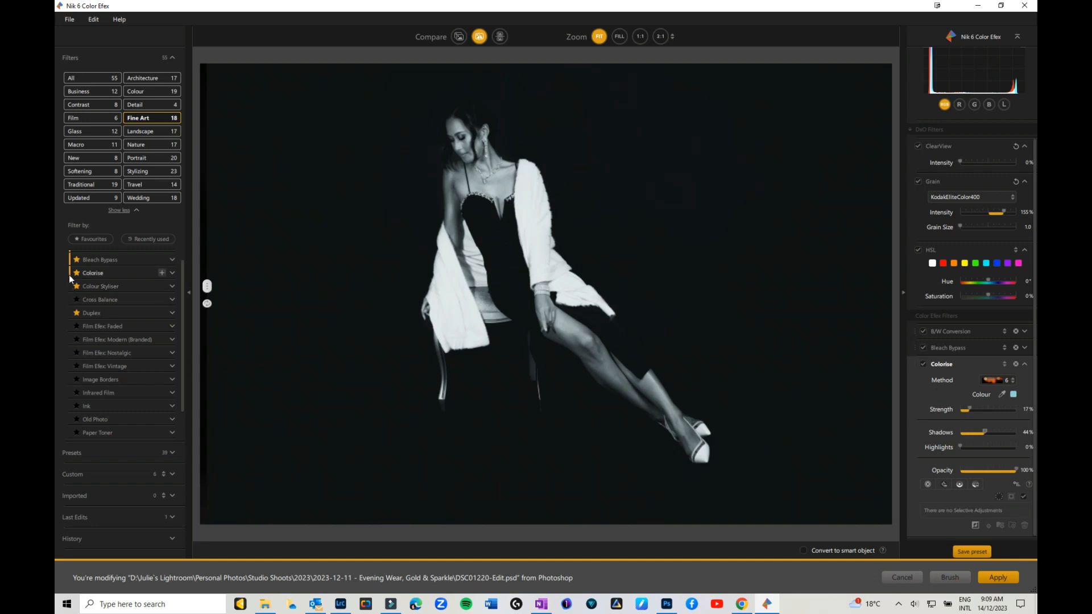
# Try Duplex in place of Colorise, then return to Colorise with shadows at 50% and highlights at 12%
pyautogui.click(69, 312)
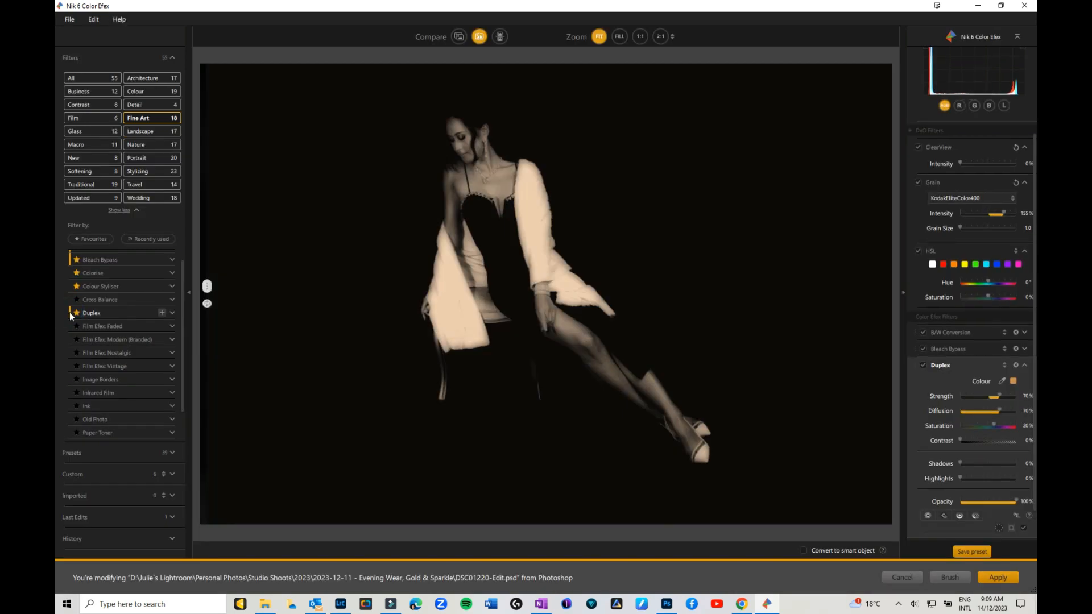
pyautogui.click(70, 272)
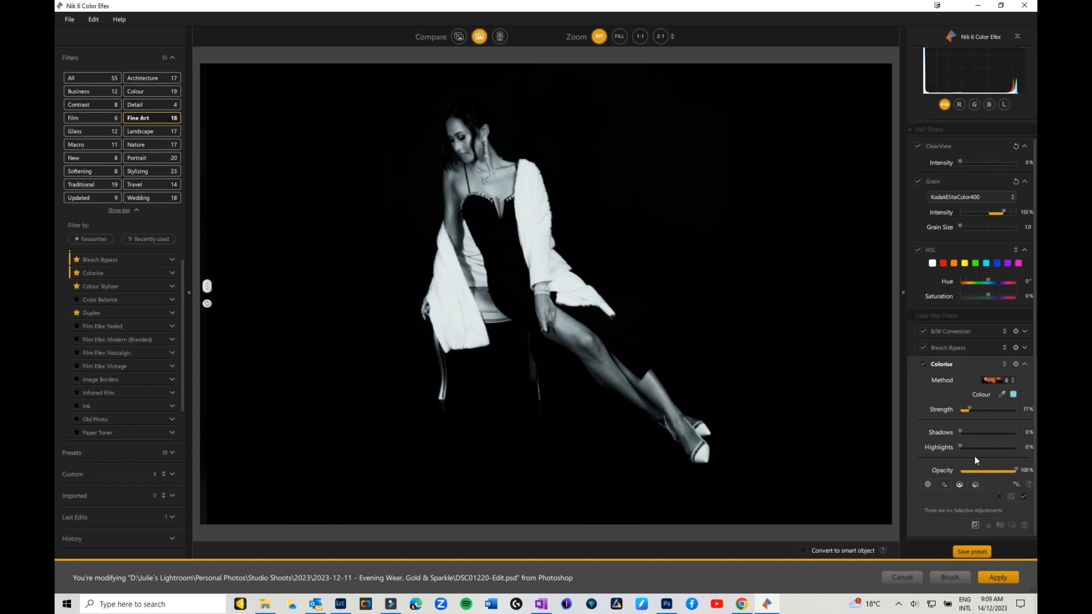
pyautogui.moveTo(962, 446); pyautogui.dragTo(988, 432)
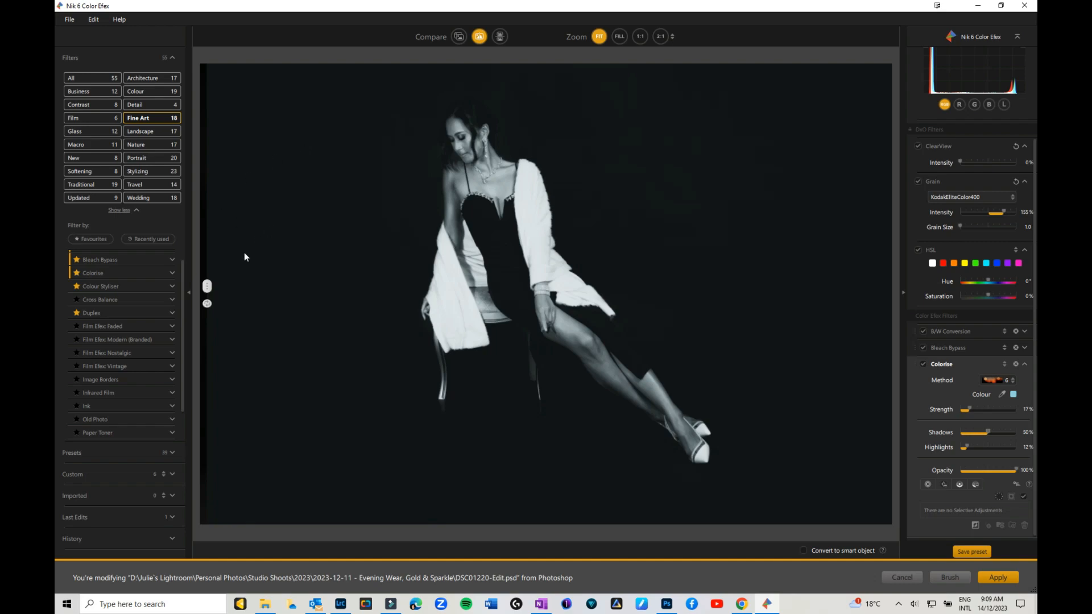
# Set the Colorise highlights to 4%, strength to 29% and shadows to 55%, with the before/after divider at the photo's left edge
pyautogui.moveTo(207, 286); pyautogui.dragTo(200, 250)
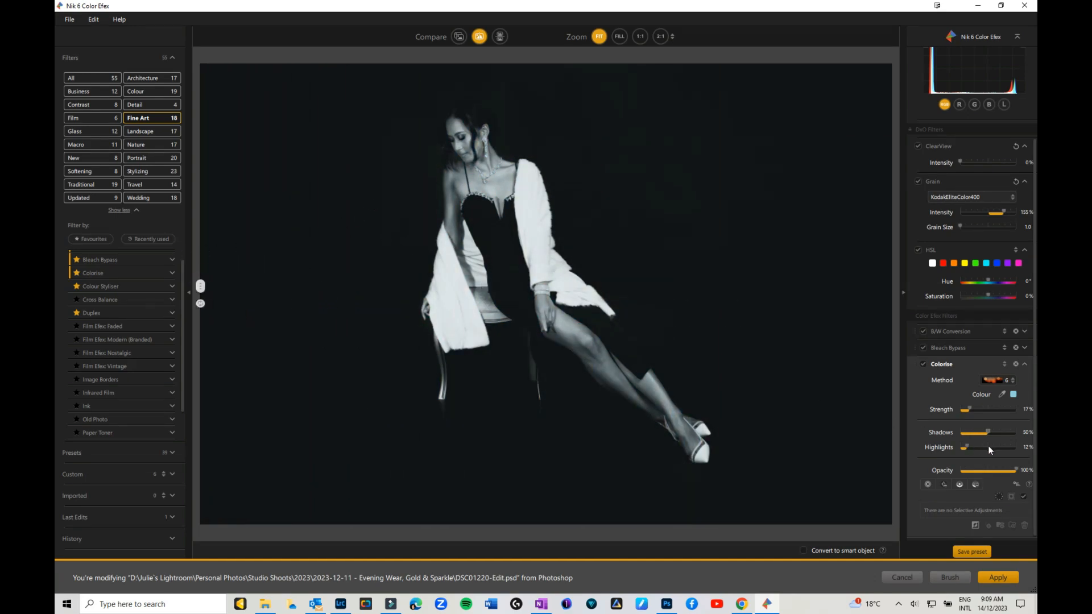
pyautogui.moveTo(962, 448)
pyautogui.mouseDown()
pyautogui.moveTo(1004, 448)
pyautogui.moveTo(965, 450)
pyautogui.mouseUp()
pyautogui.moveTo(970, 410); pyautogui.dragTo(977, 409)
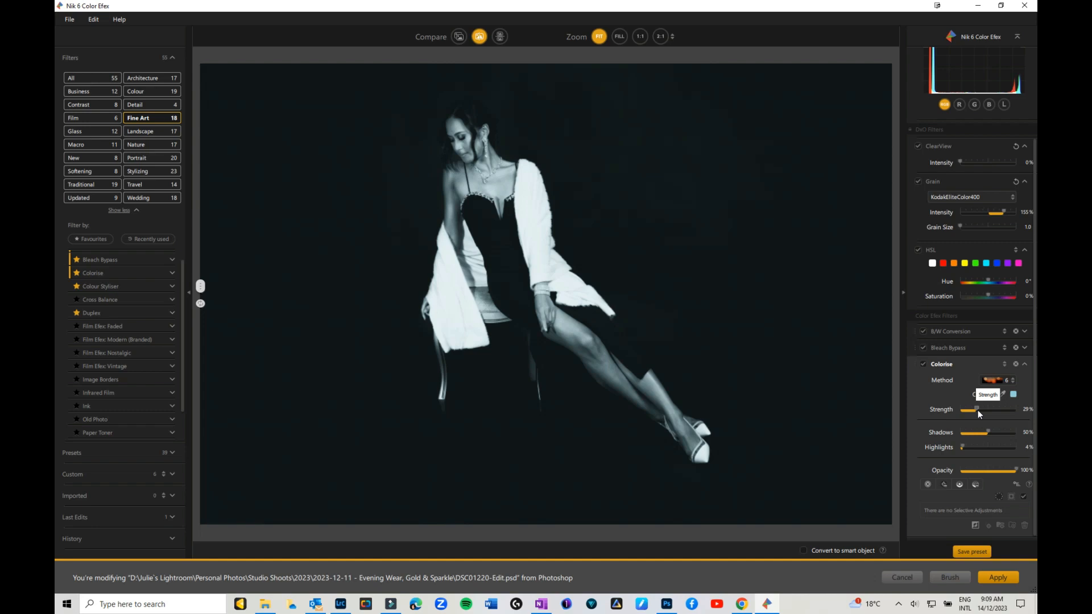
pyautogui.moveTo(986, 432); pyautogui.dragTo(990, 432)
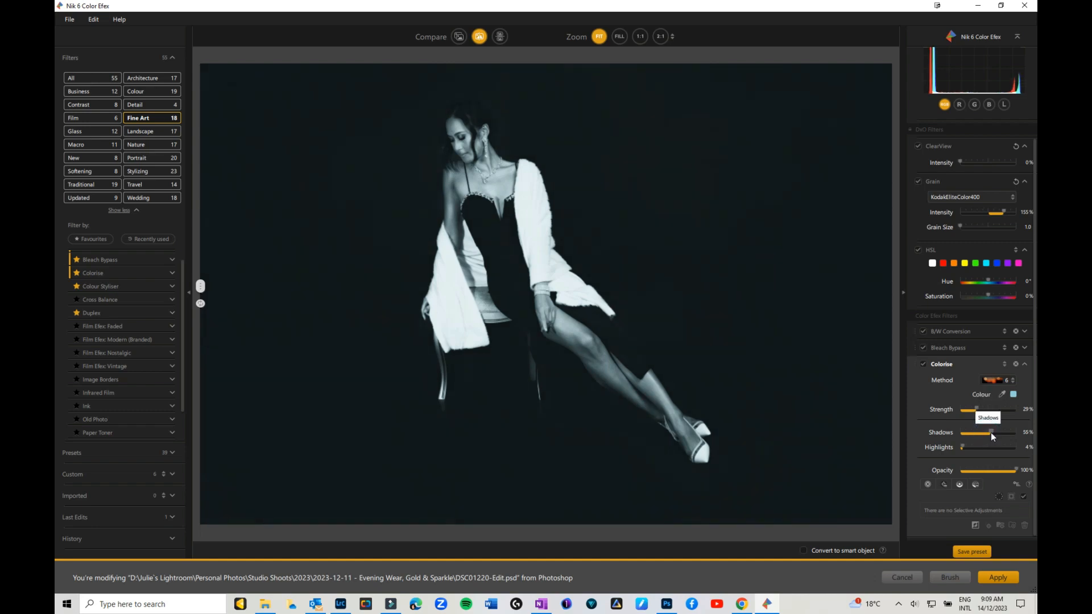
# Set the Colorise tint colour to #7bceda and lower its shadows to 42%
pyautogui.click(1012, 394)
pyautogui.moveTo(580, 280); pyautogui.dragTo(578, 266)
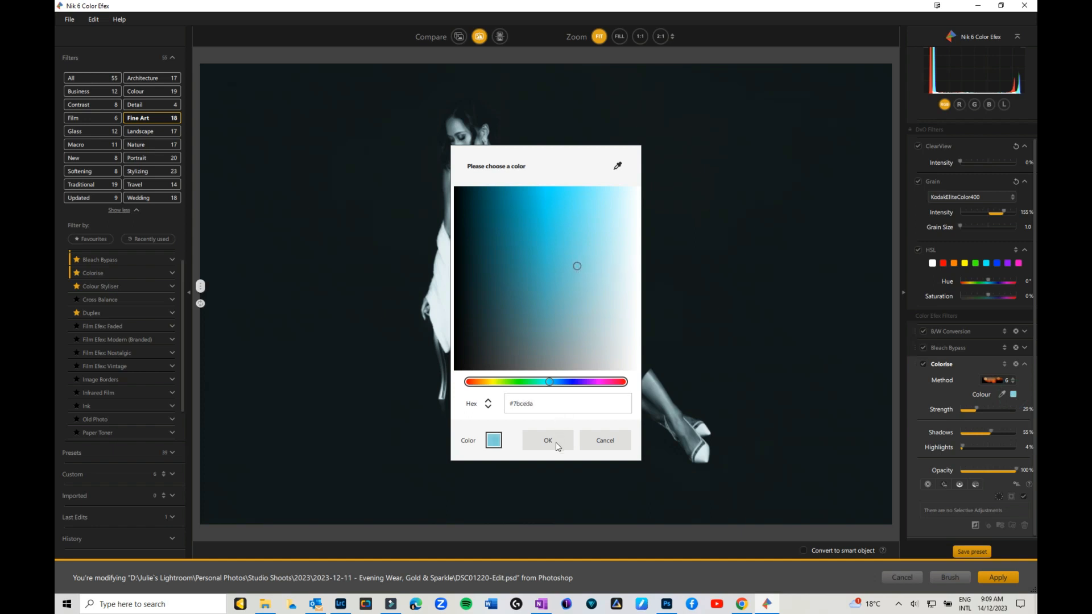
pyautogui.click(556, 445)
pyautogui.moveTo(992, 431); pyautogui.dragTo(984, 431)
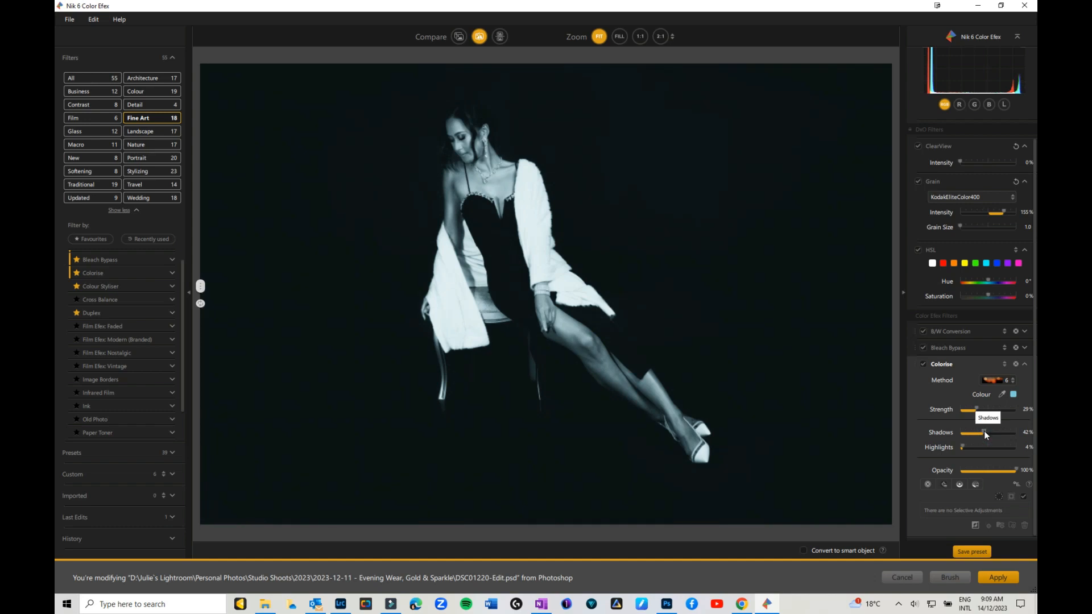
# Compare the bracelet and wrist area up close with Grain off and on, and return to the fitted view
pyautogui.scroll(3, 1021, 347)
pyautogui.scroll(-1, 1021, 346)
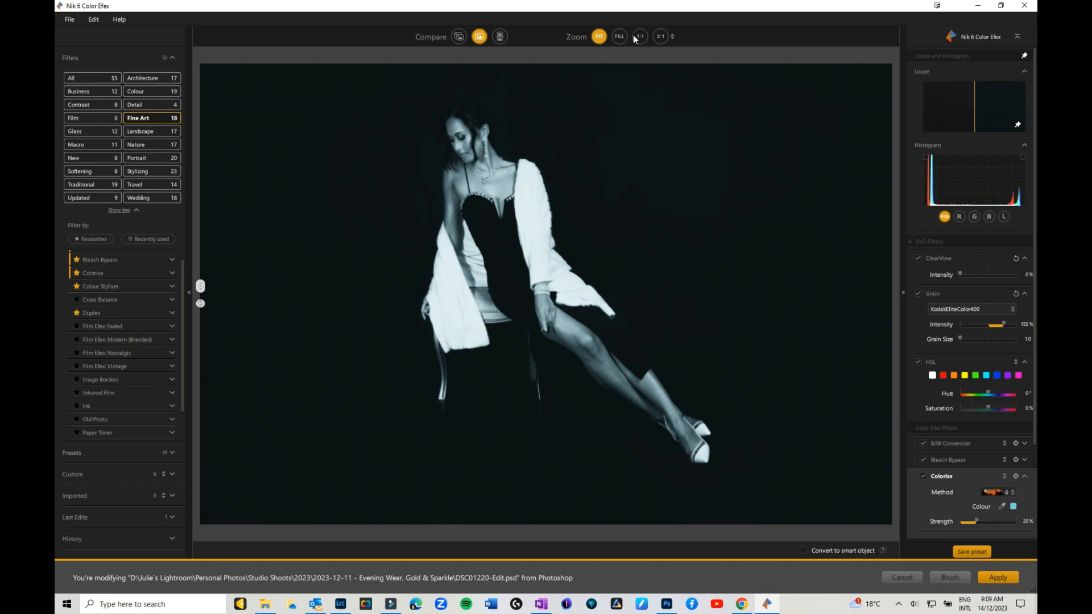
pyautogui.click(659, 36)
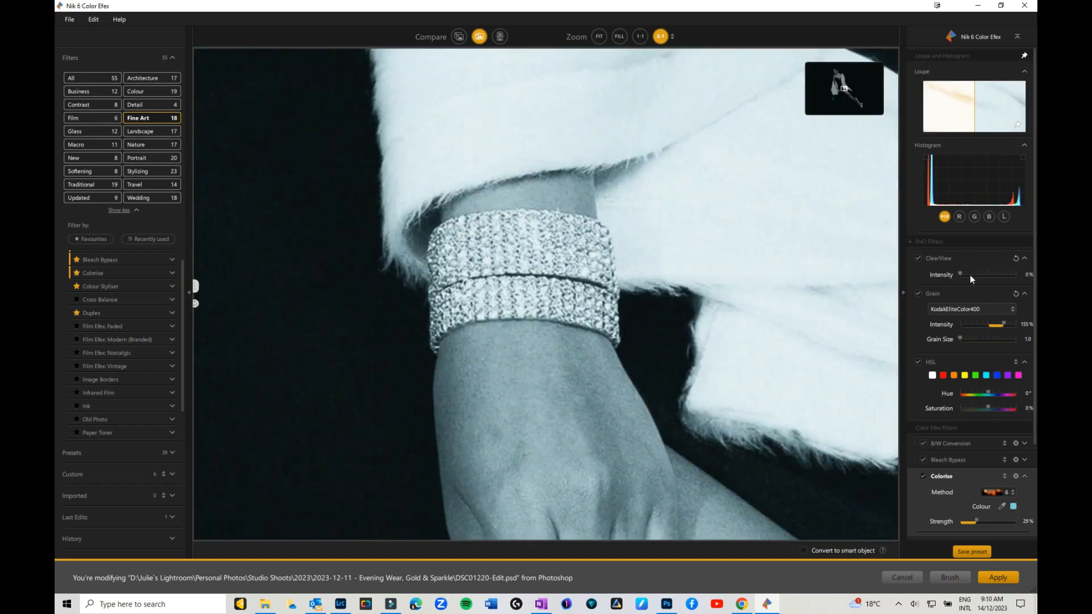
pyautogui.click(919, 292)
pyautogui.click(917, 292)
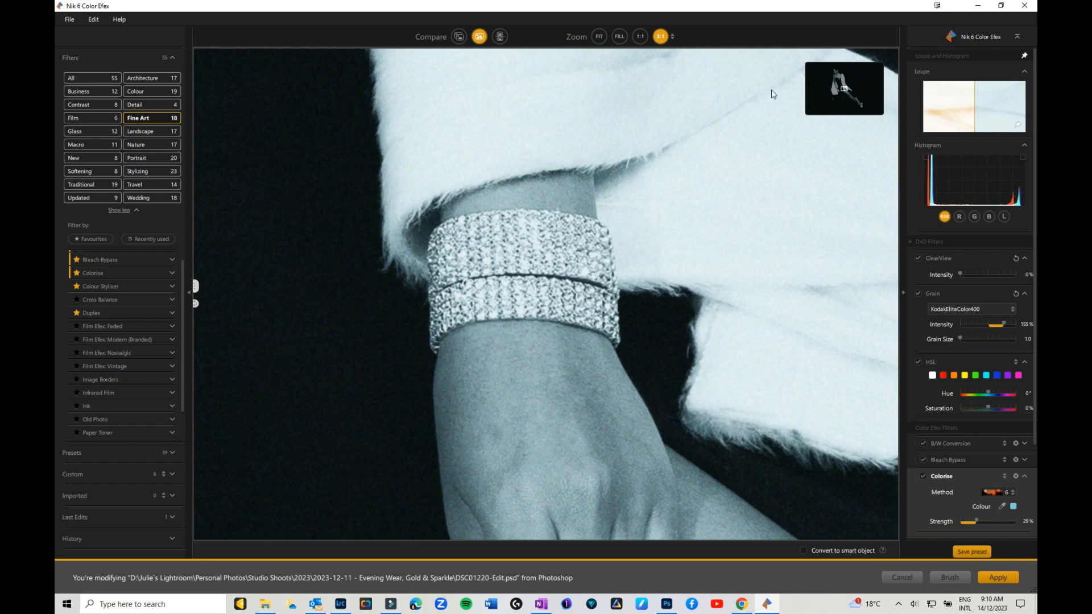
pyautogui.click(600, 37)
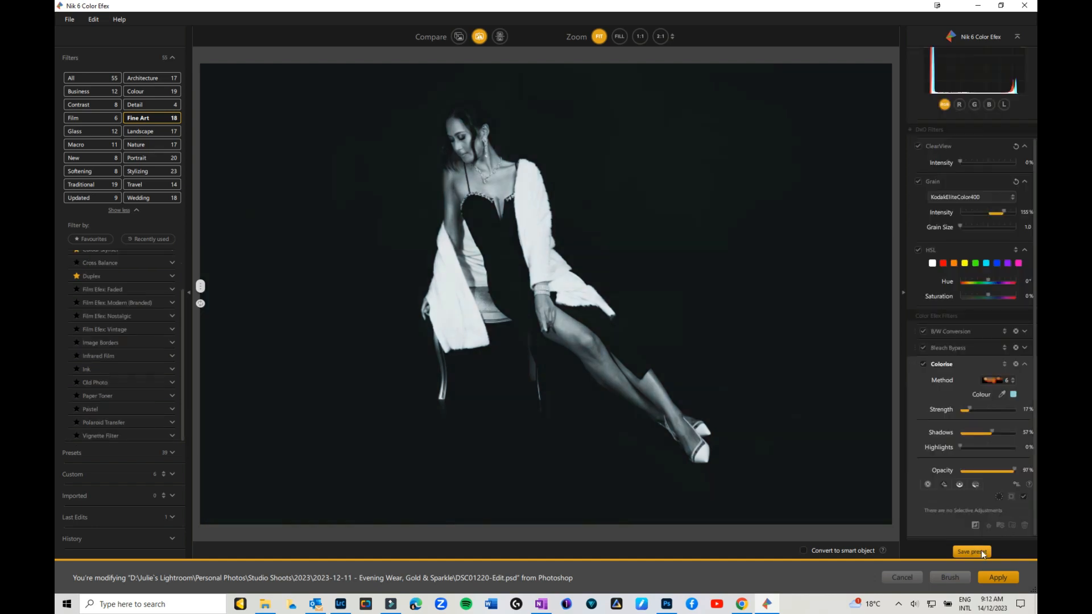
# Save the current filter stack as a custom preset named Summer Fine Art
pyautogui.click(981, 550)
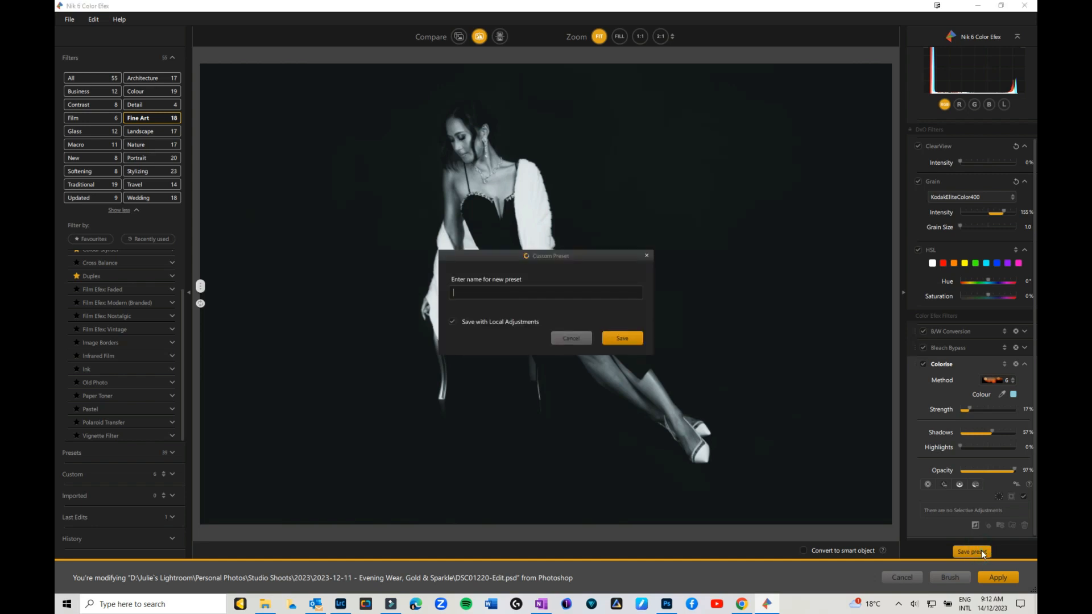
pyautogui.write('Summer')
pyautogui.click(622, 339)
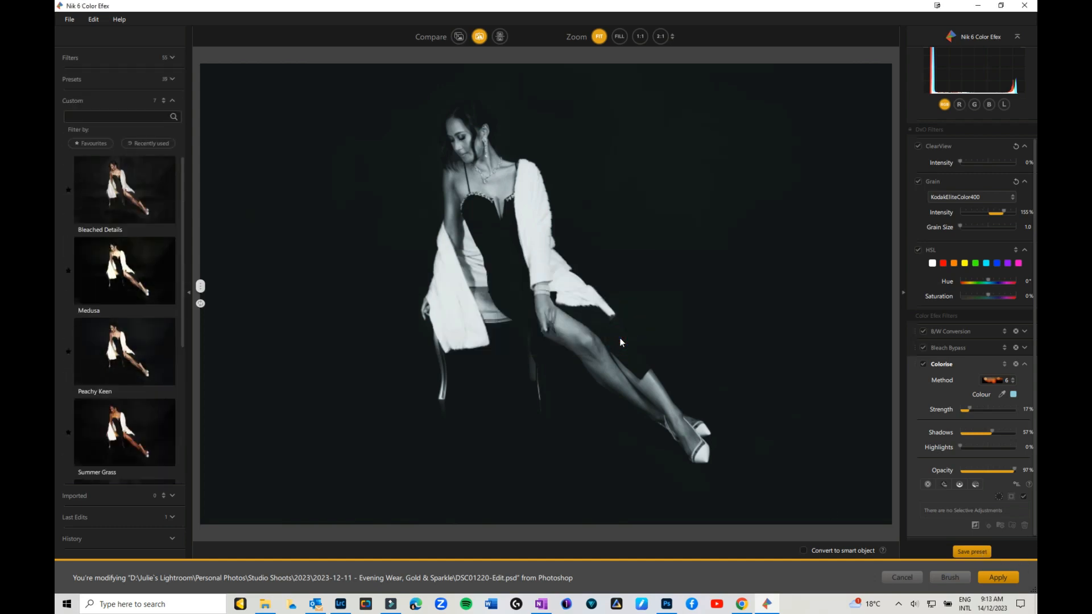
# Enable conversion to a smart object, accept the notice, and apply the filter stack to the Photoshop document
pyautogui.click(802, 549)
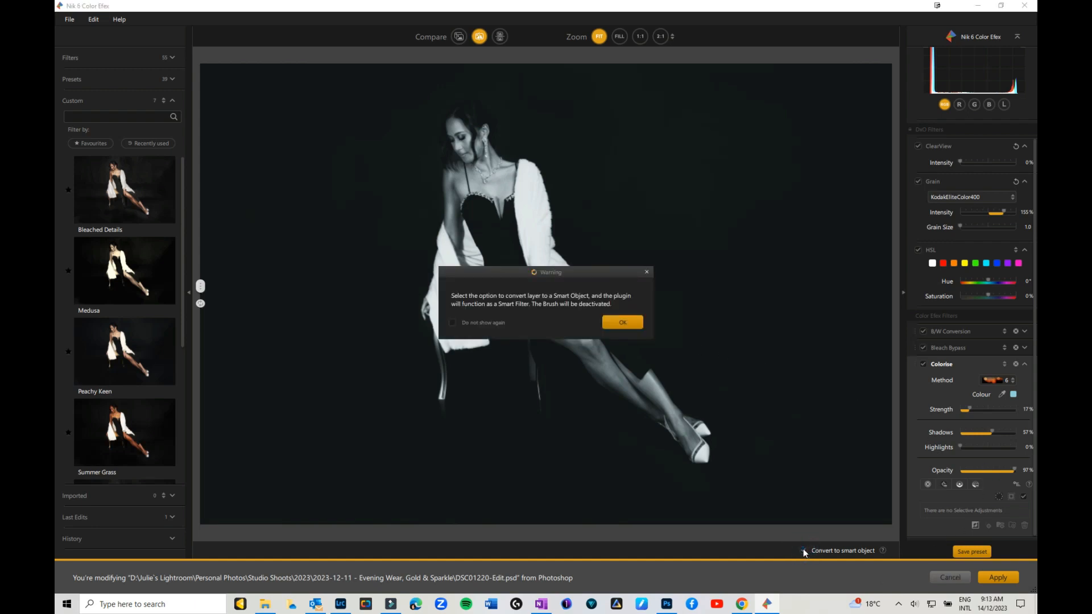
pyautogui.click(619, 323)
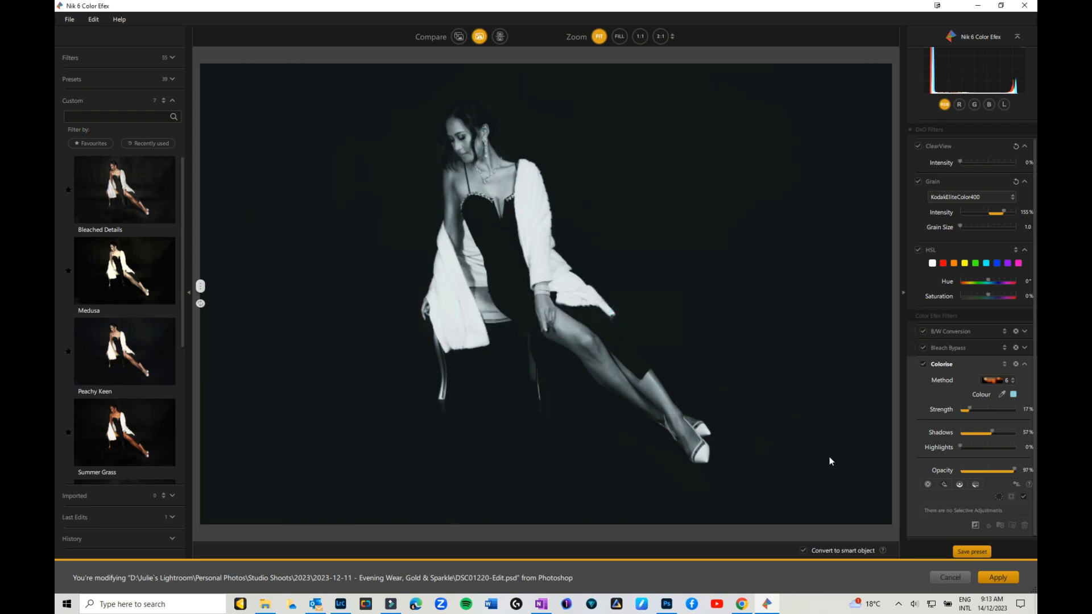
pyautogui.click(996, 577)
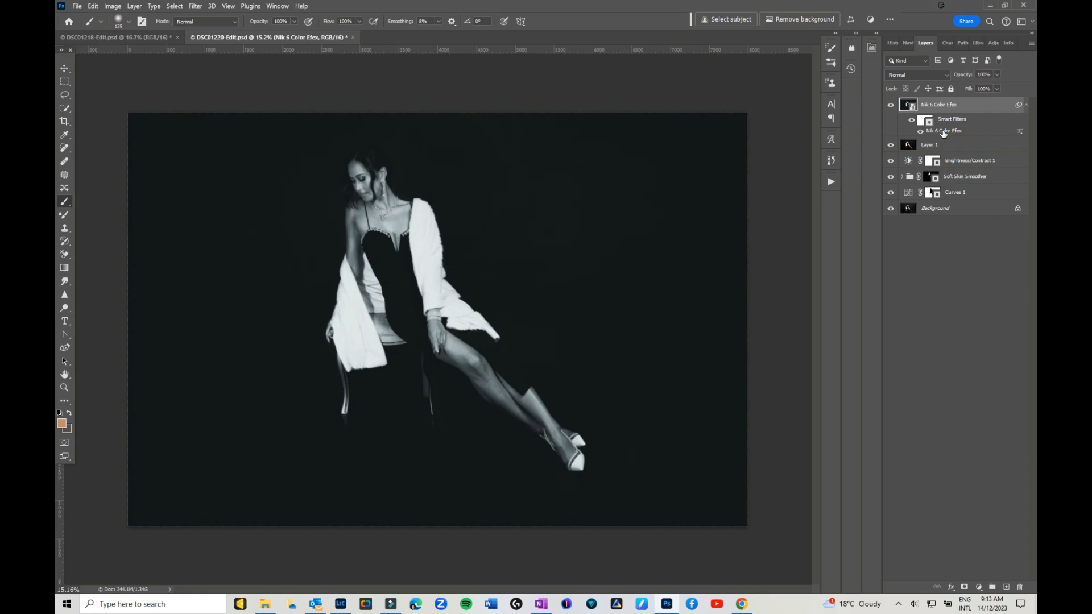
# Run the Dodge & Burn action on the Nik 6 Color Efex layer to add the Light and Dark curves layers
pyautogui.hotkey('ctrl', '+')
pyautogui.hotkey('ctrl', '+')
pyautogui.hotkey('ctrl', '+')
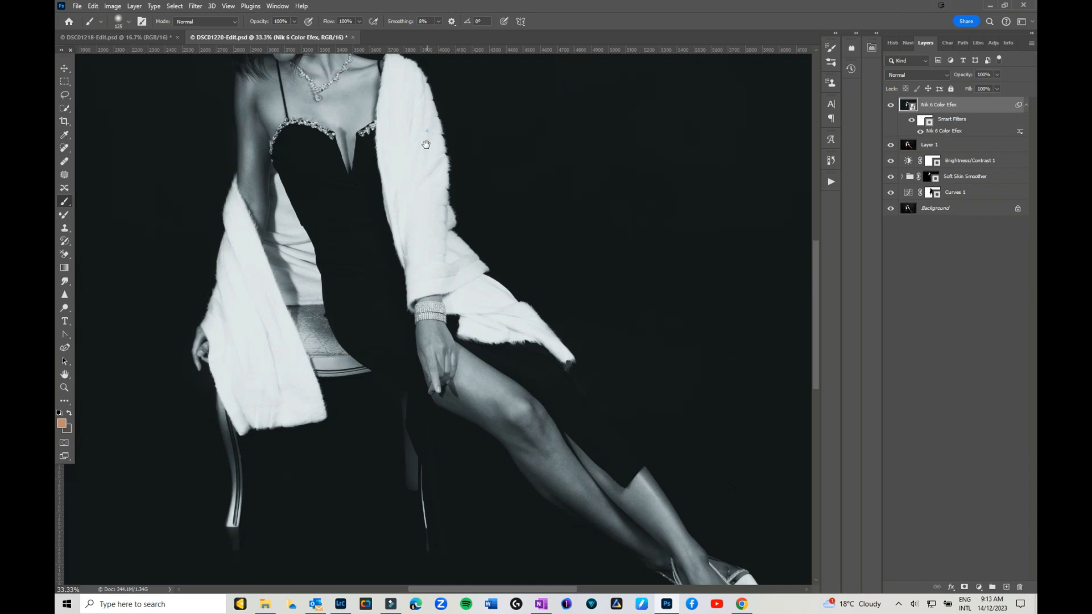
pyautogui.moveTo(427, 131); pyautogui.dragTo(421, 312)
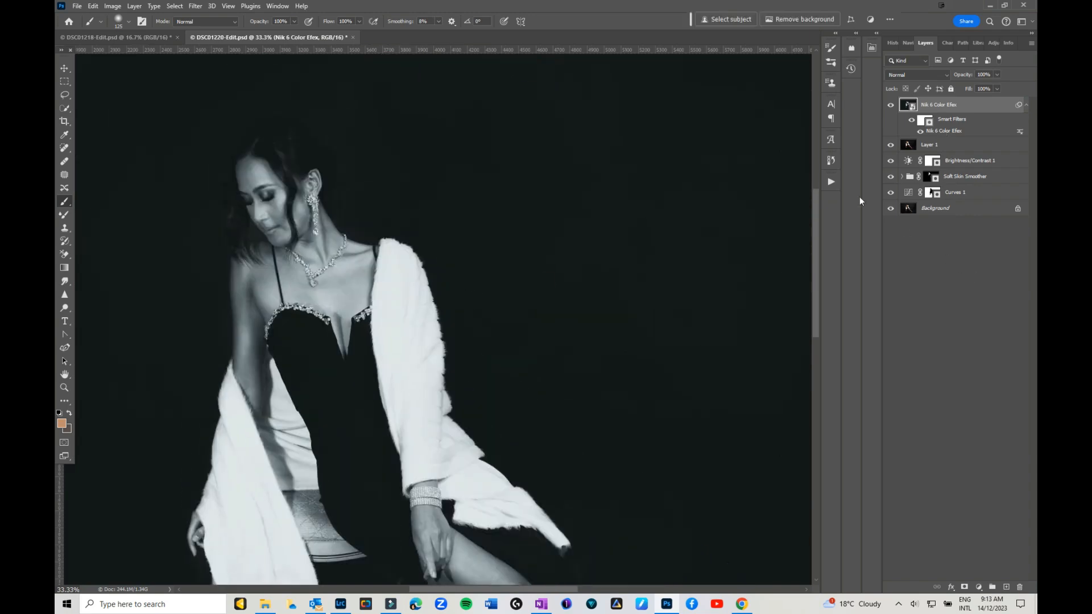
pyautogui.click(832, 182)
pyautogui.moveTo(816, 207); pyautogui.dragTo(813, 372)
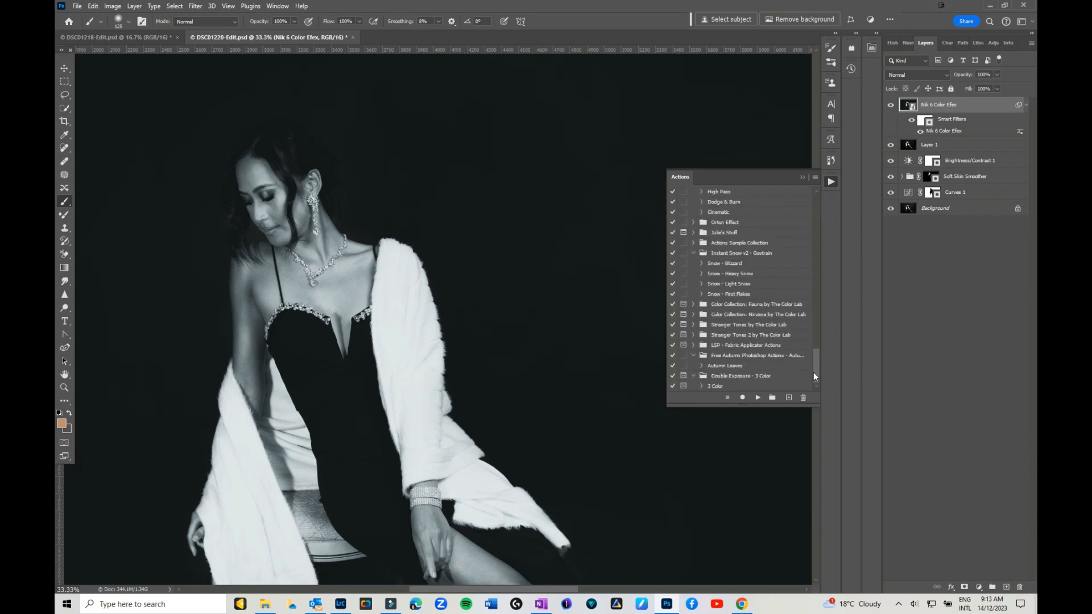
pyautogui.click(730, 203)
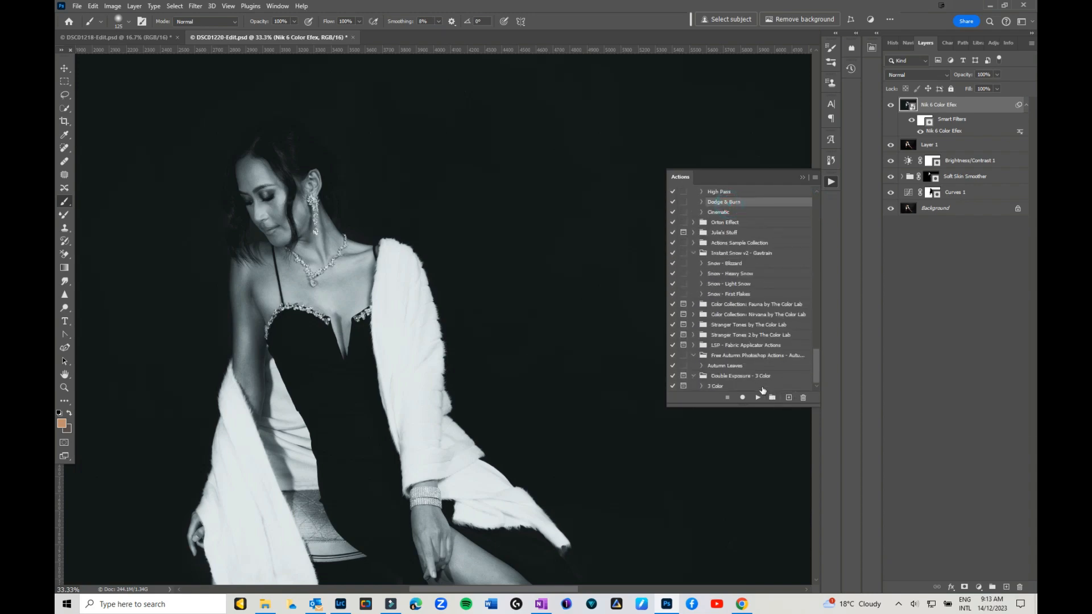
pyautogui.click(757, 397)
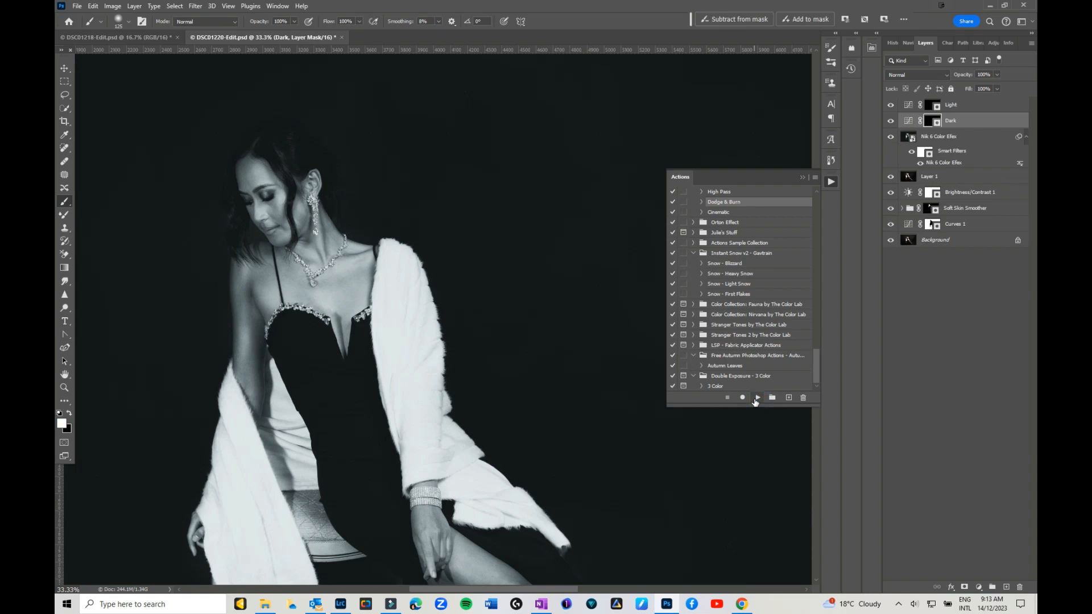
# Paint highlights over the woman's face and chest on the Light layer's mask and feather the mask to 56.4 px
pyautogui.click(931, 106)
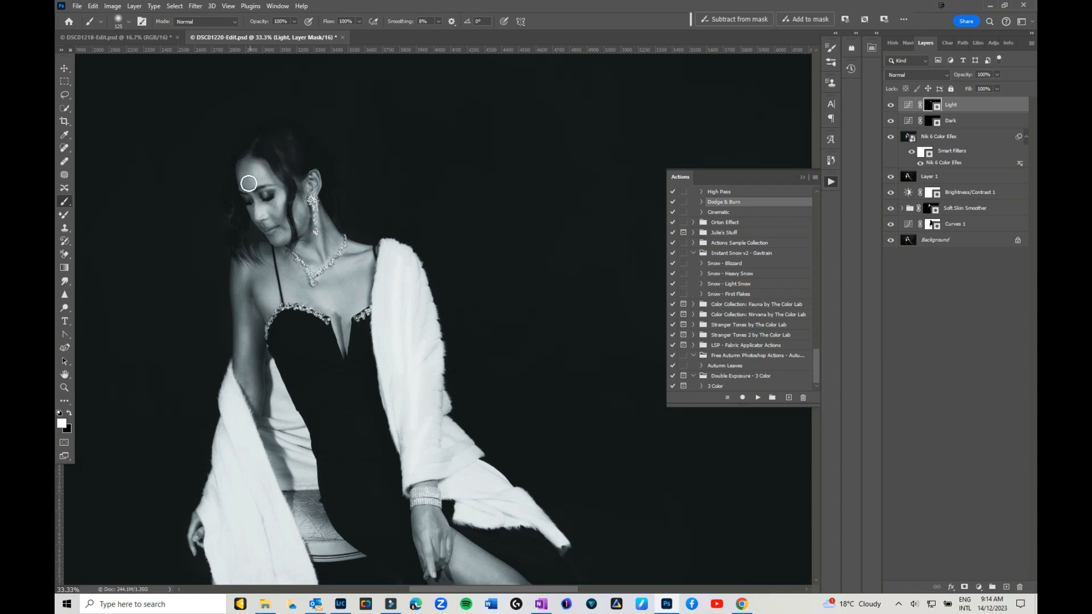
pyautogui.moveTo(243, 268)
pyautogui.mouseDown()
pyautogui.moveTo(242, 304)
pyautogui.moveTo(266, 280)
pyautogui.moveTo(264, 308)
pyautogui.moveTo(306, 292)
pyautogui.moveTo(355, 293)
pyautogui.moveTo(344, 302)
pyautogui.moveTo(327, 284)
pyautogui.mouseUp()
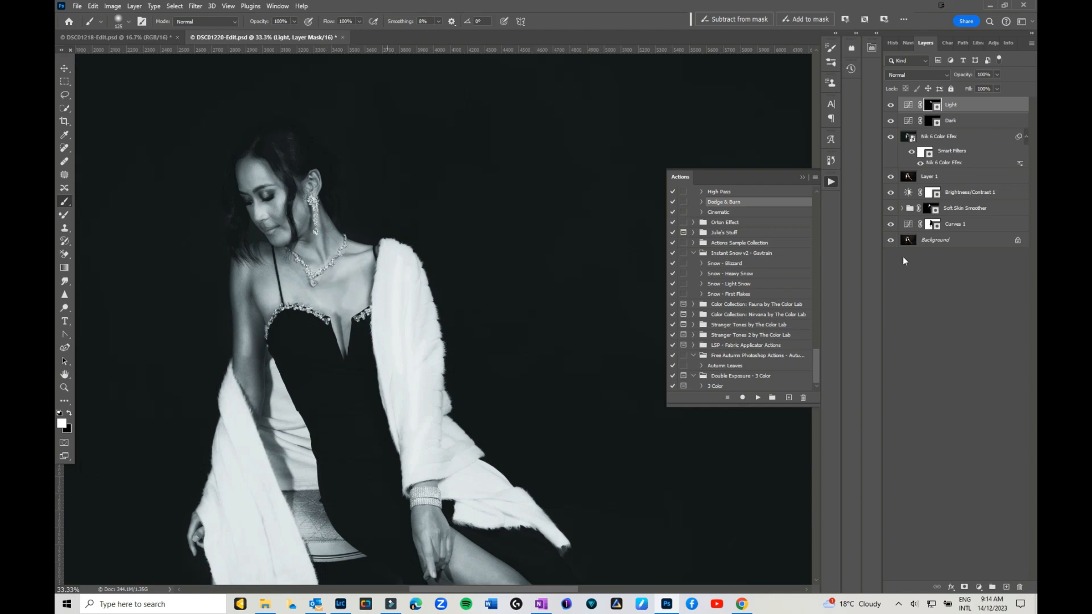
pyautogui.doubleClick(929, 108)
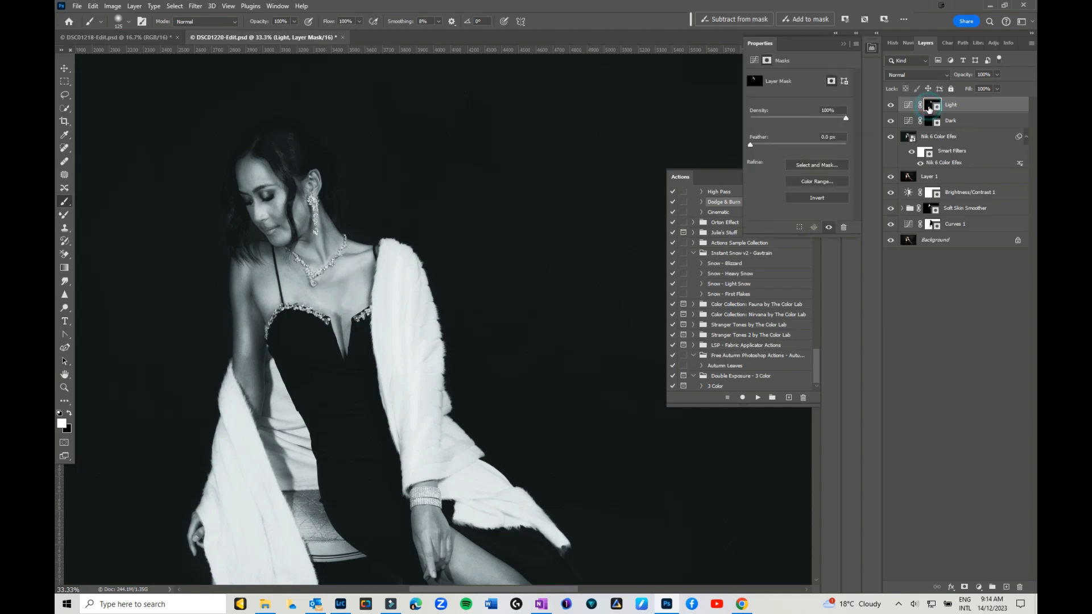
pyautogui.moveTo(754, 147); pyautogui.dragTo(804, 150)
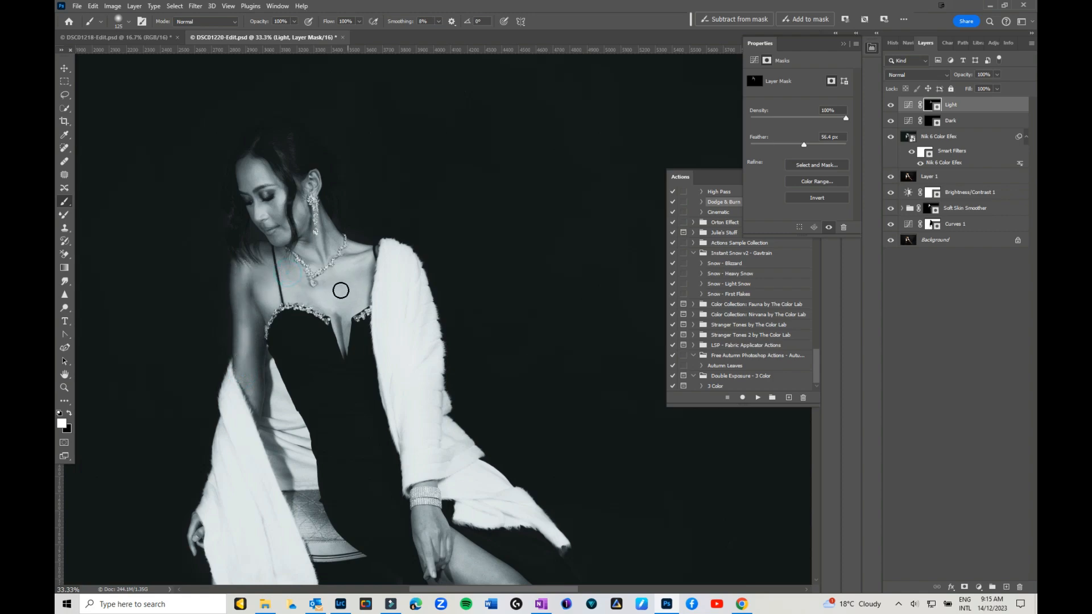
# Feather the Dark layer's mask to 23.1 px and paint shadows along the neck, body, coat and leg edges
pyautogui.click(931, 120)
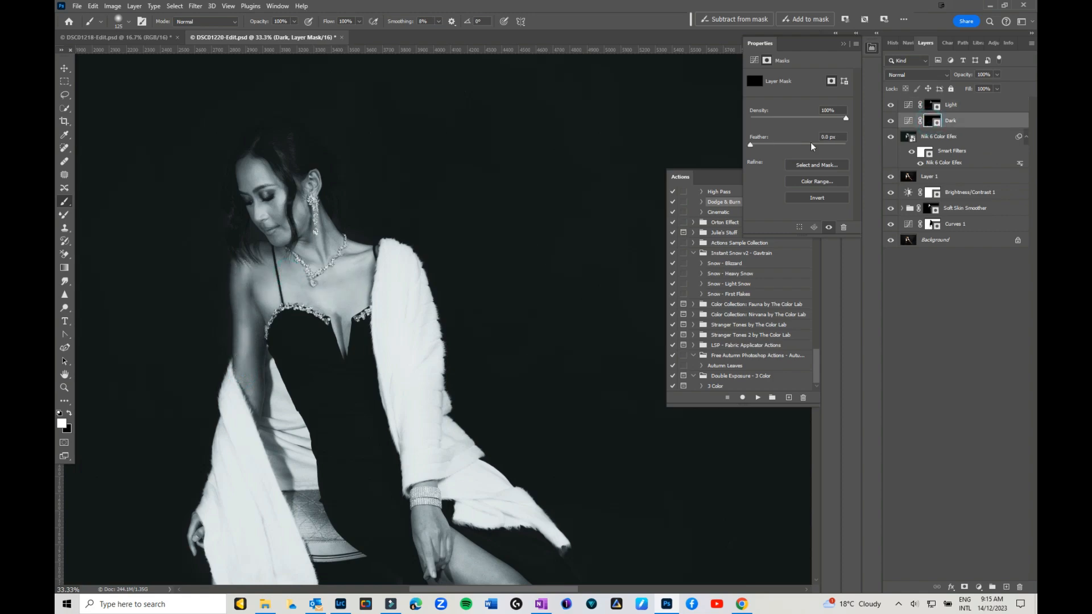
pyautogui.moveTo(755, 145); pyautogui.dragTo(794, 145)
pyautogui.moveTo(344, 249)
pyautogui.mouseDown()
pyautogui.moveTo(227, 214)
pyautogui.moveTo(275, 392)
pyautogui.moveTo(306, 451)
pyautogui.mouseUp()
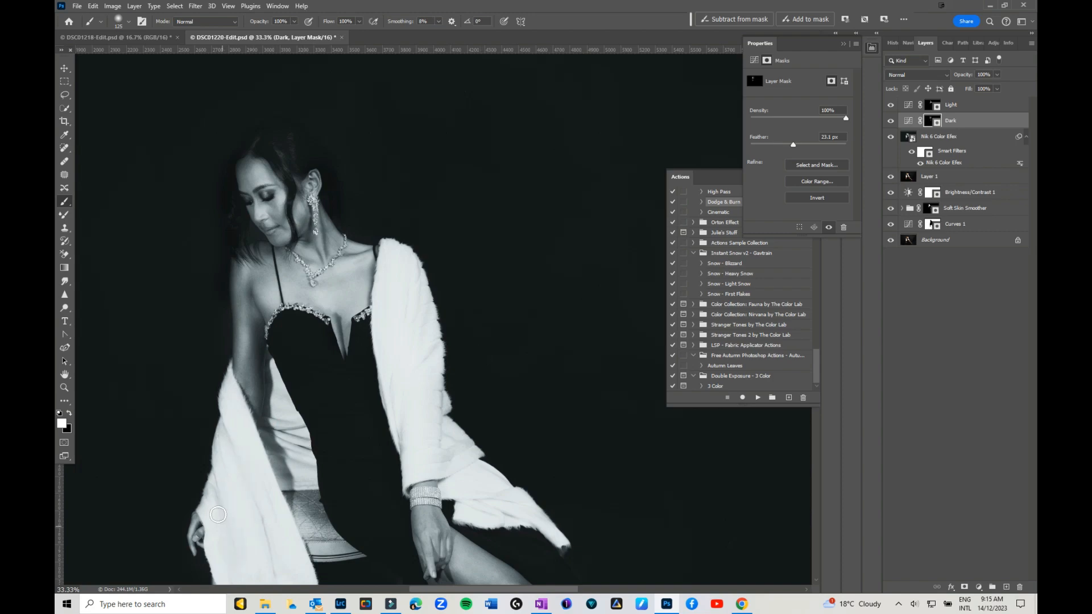
pyautogui.moveTo(377, 466); pyautogui.dragTo(367, 323)
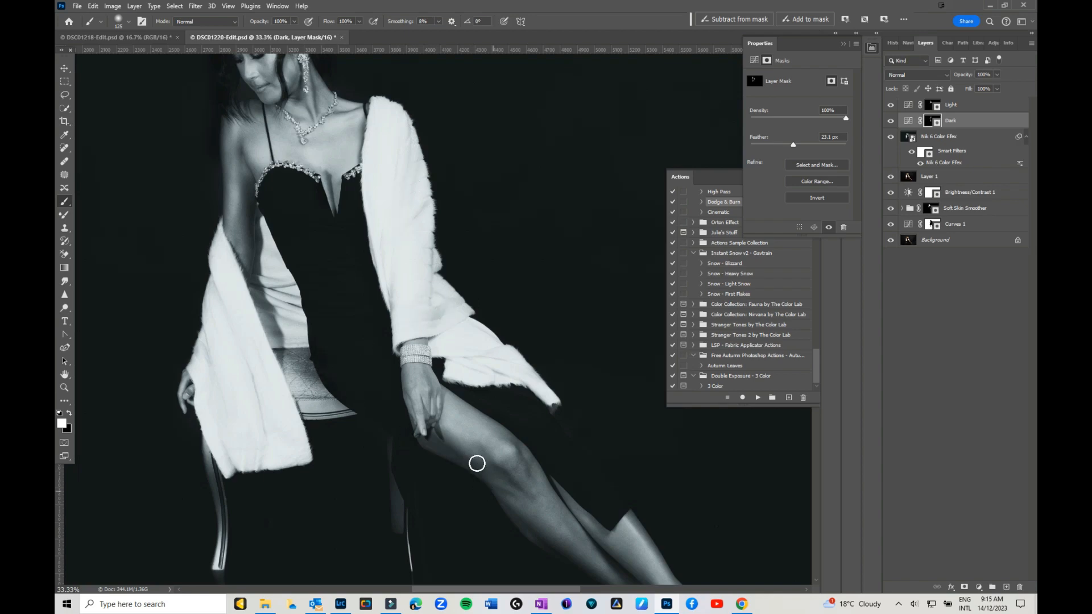
# Compare the whole edited image with the original by showing only the Background layer, then restore all layers
pyautogui.hotkey('ctrl', '0')
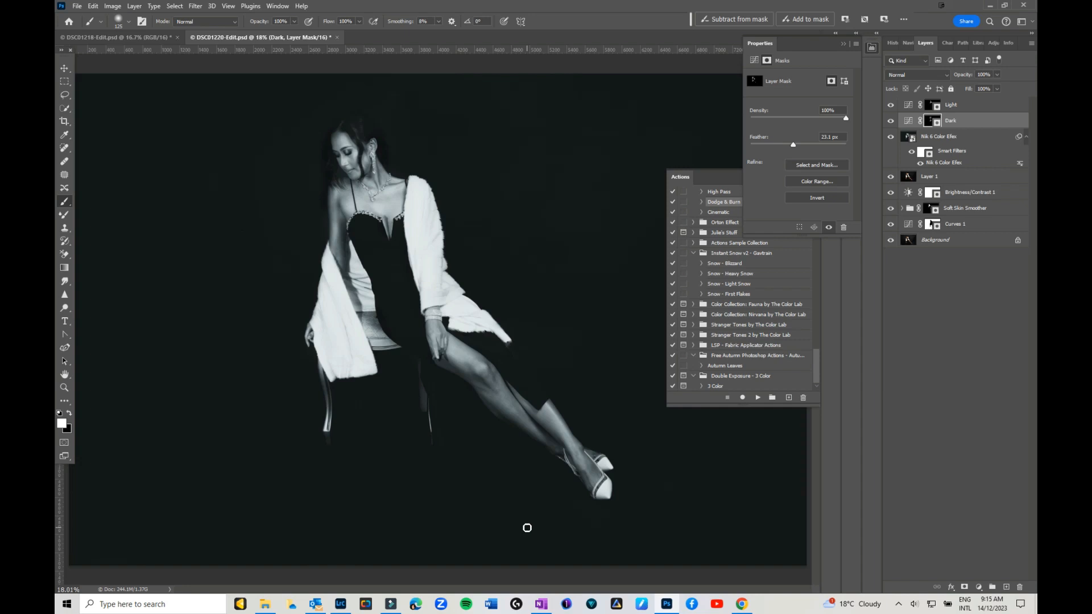
pyautogui.keyDown('alt'); pyautogui.click(890, 241); pyautogui.keyUp('alt')
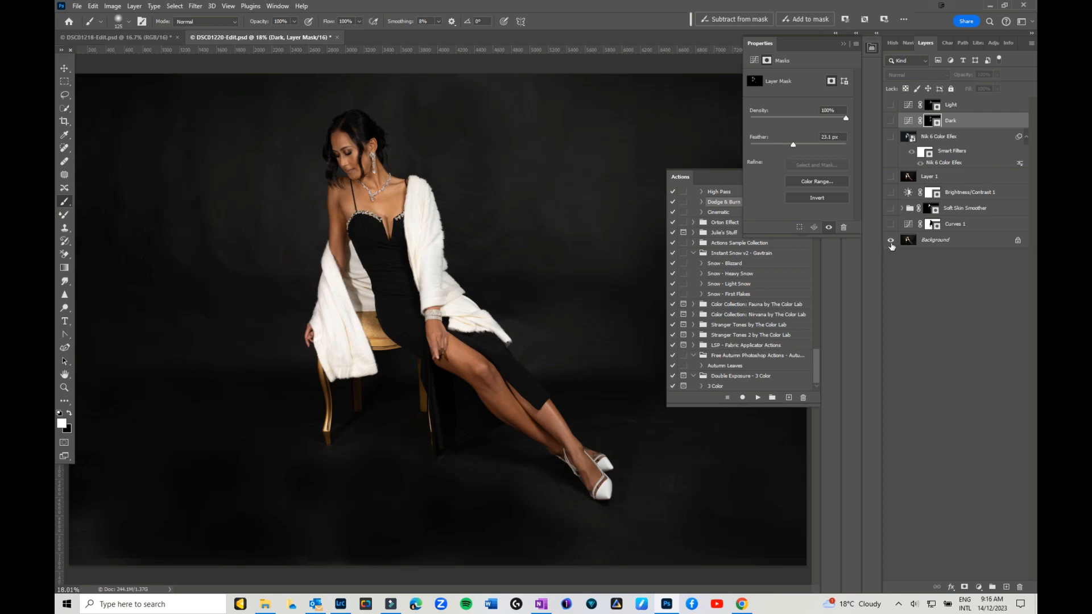
pyautogui.keyDown('alt'); pyautogui.click(890, 241); pyautogui.keyUp('alt')
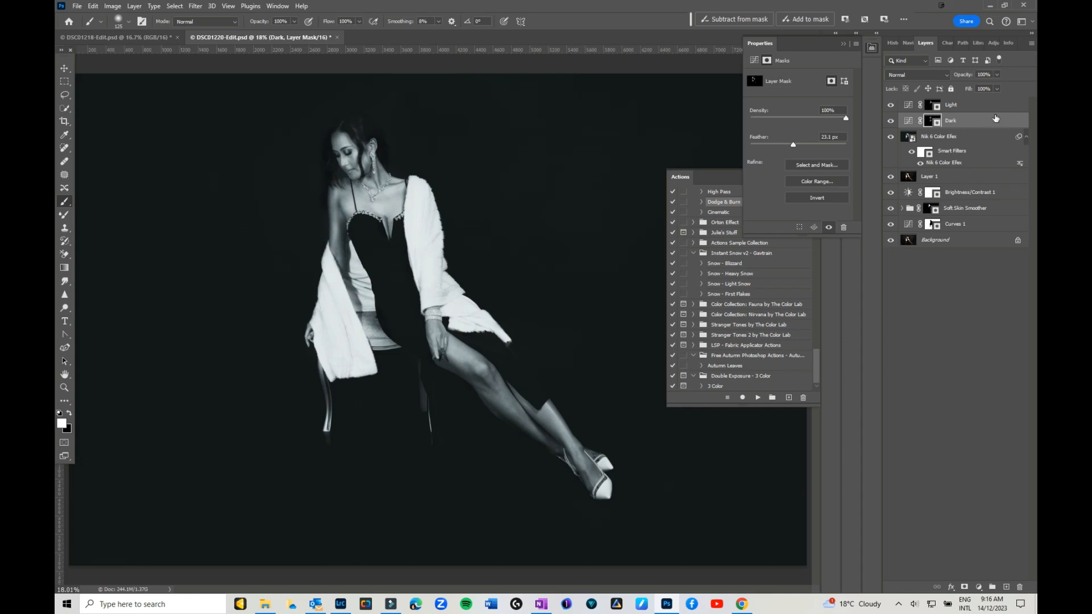
# Reopen the Nik 6 Color Efex smart filter, lower the Colorise shadows to 28%, and apply the change
pyautogui.doubleClick(945, 164)
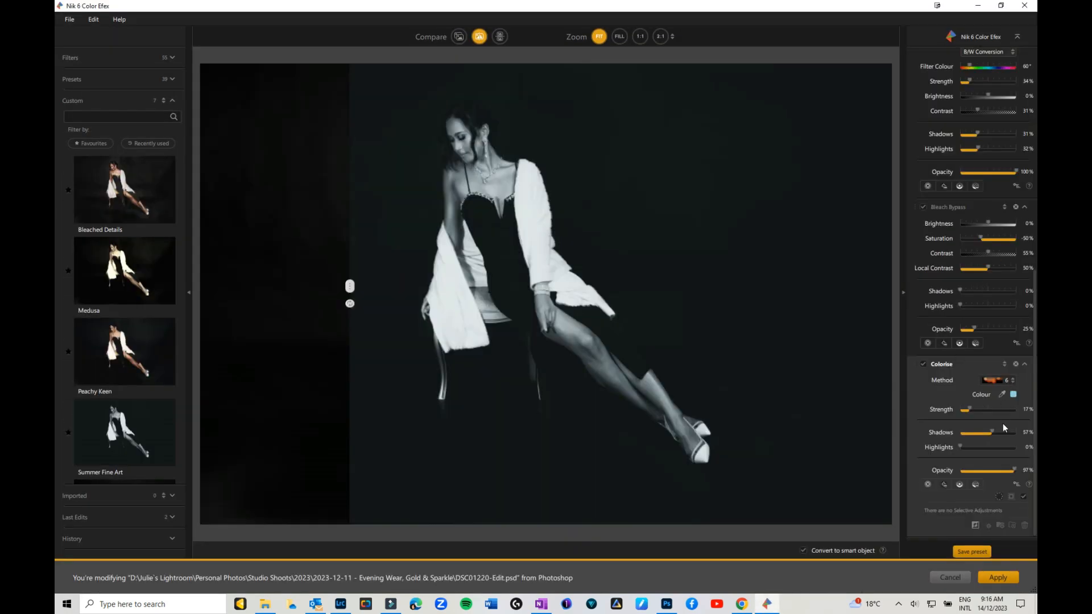
pyautogui.moveTo(992, 432); pyautogui.dragTo(977, 435)
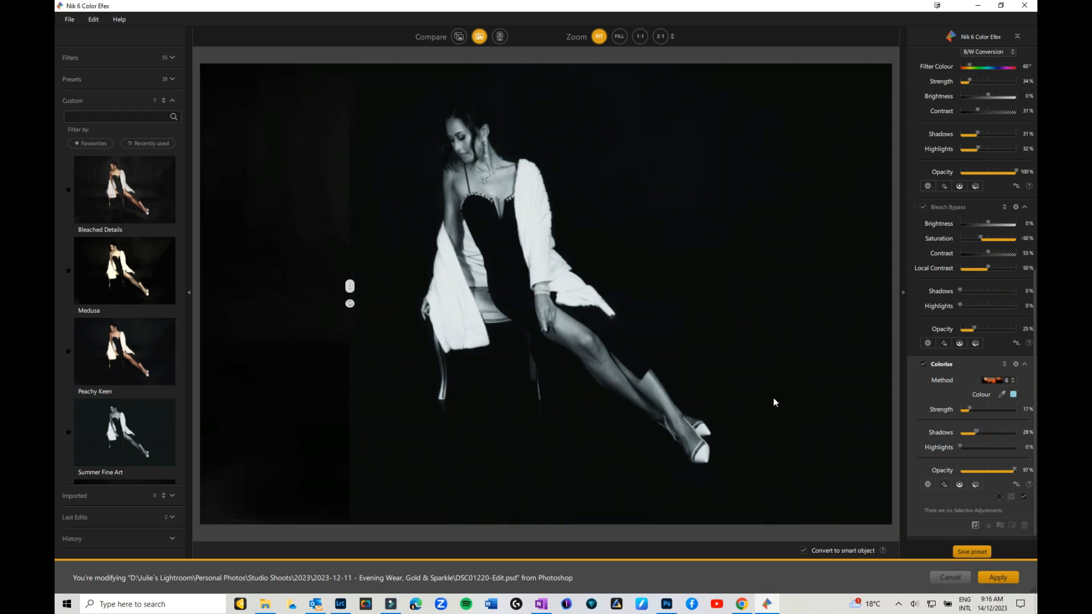
pyautogui.click(996, 578)
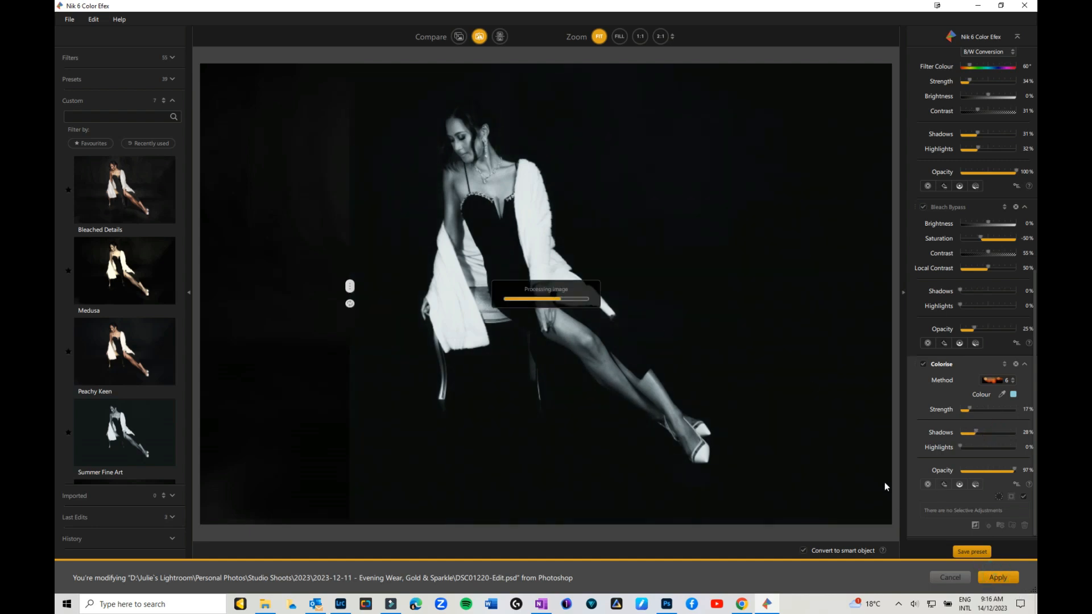